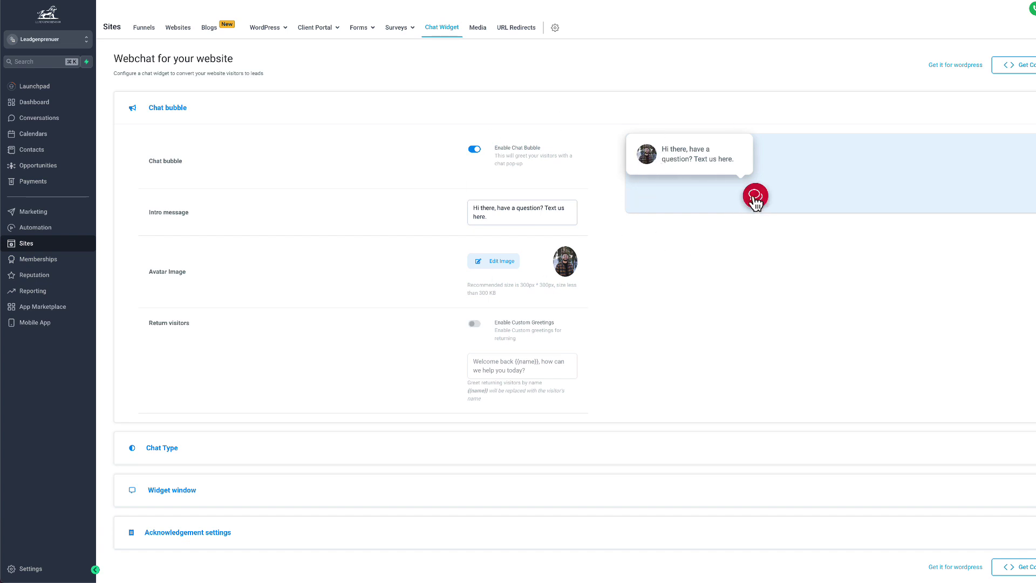
# - Review the webchat's chat bubble settings and the SMS or Email Chat and Live chat types
pyautogui.moveTo(643, 178)
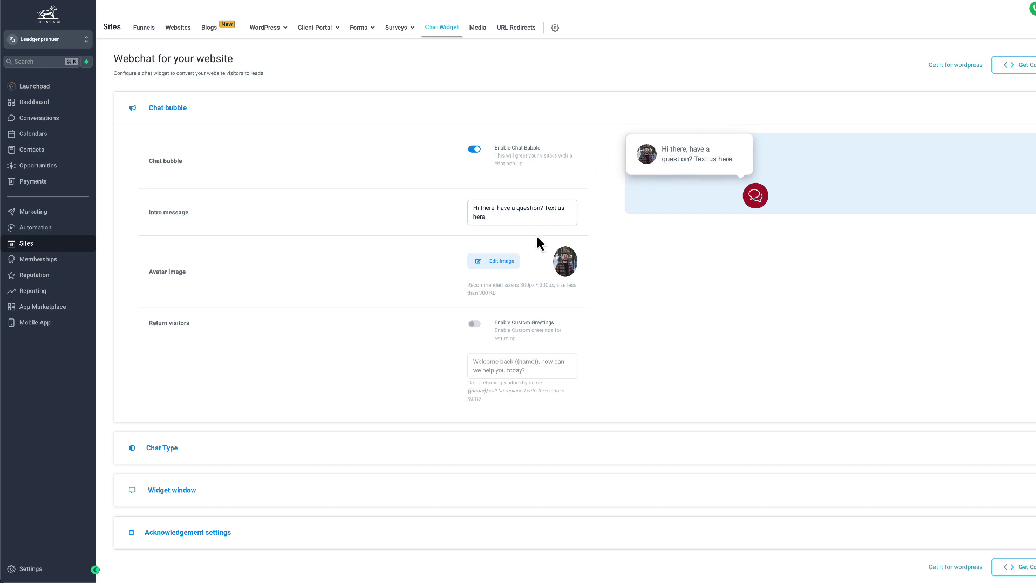
pyautogui.scroll(-1, 569, 442)
pyautogui.click(181, 437)
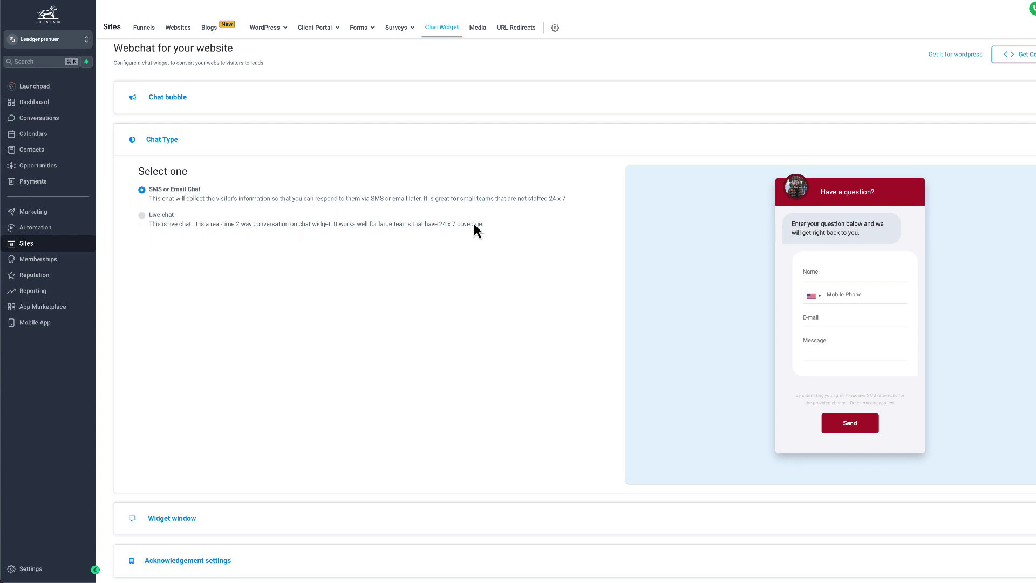
pyautogui.moveTo(473, 223); pyautogui.dragTo(416, 241)
pyautogui.scroll(-1, 419, 380)
# - Review the chat widget window's settings, from header and intro message through to language and agency branding
pyautogui.click(165, 480)
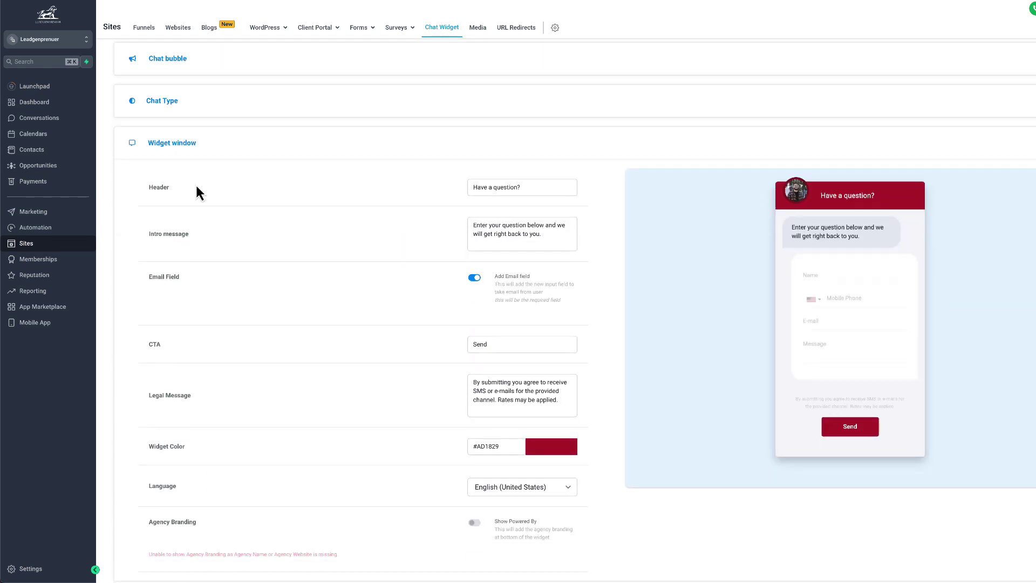
pyautogui.scroll(-2, 371, 376)
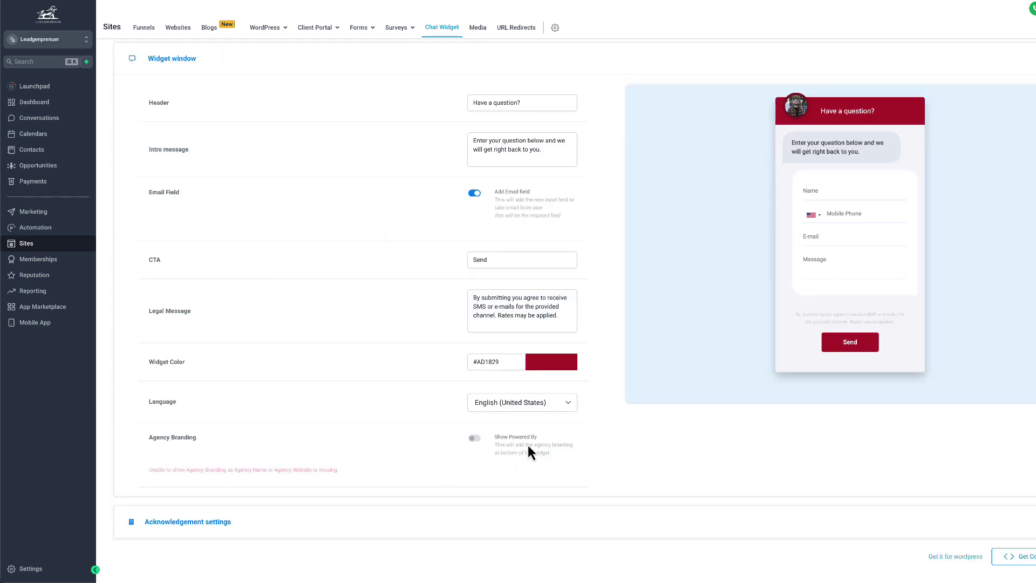
pyautogui.scroll(1, 468, 439)
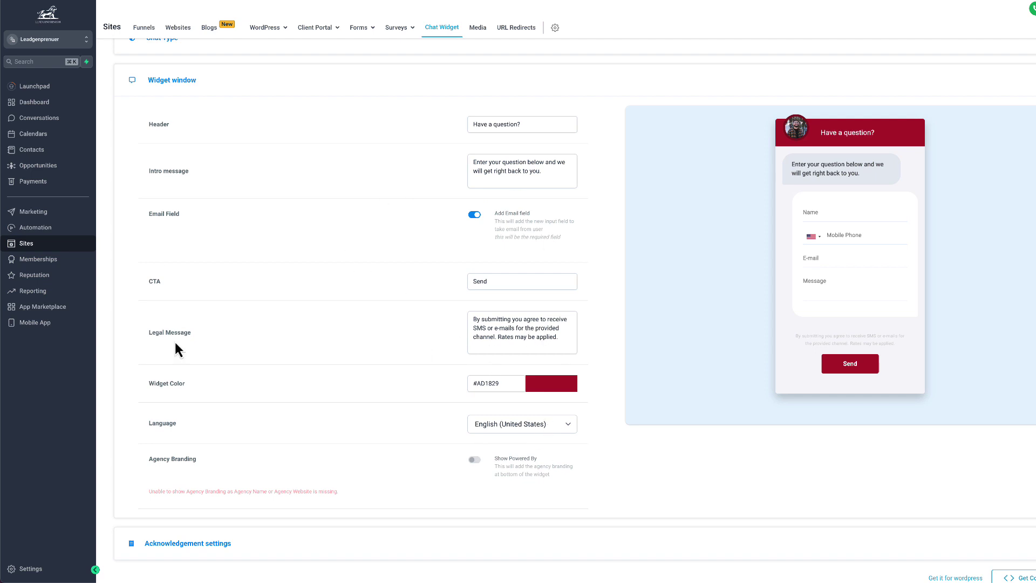
pyautogui.scroll(2, 542, 388)
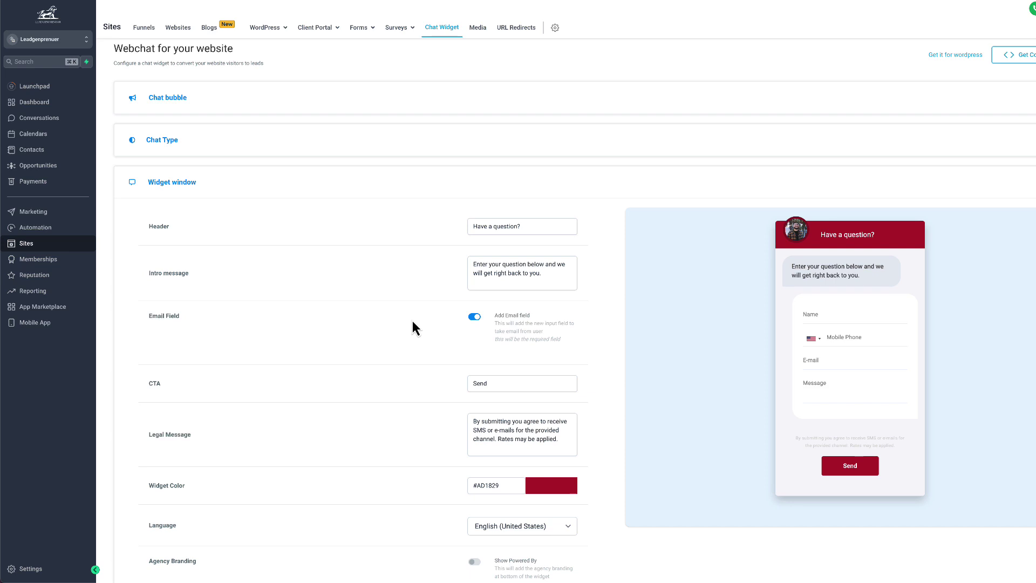
pyautogui.scroll(-2, 431, 351)
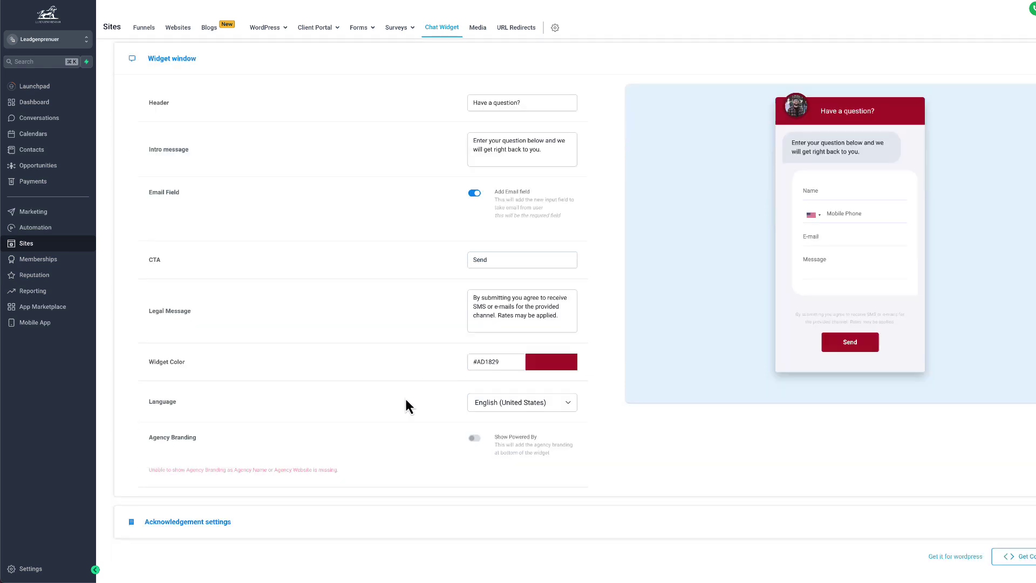
pyautogui.scroll(2, 389, 458)
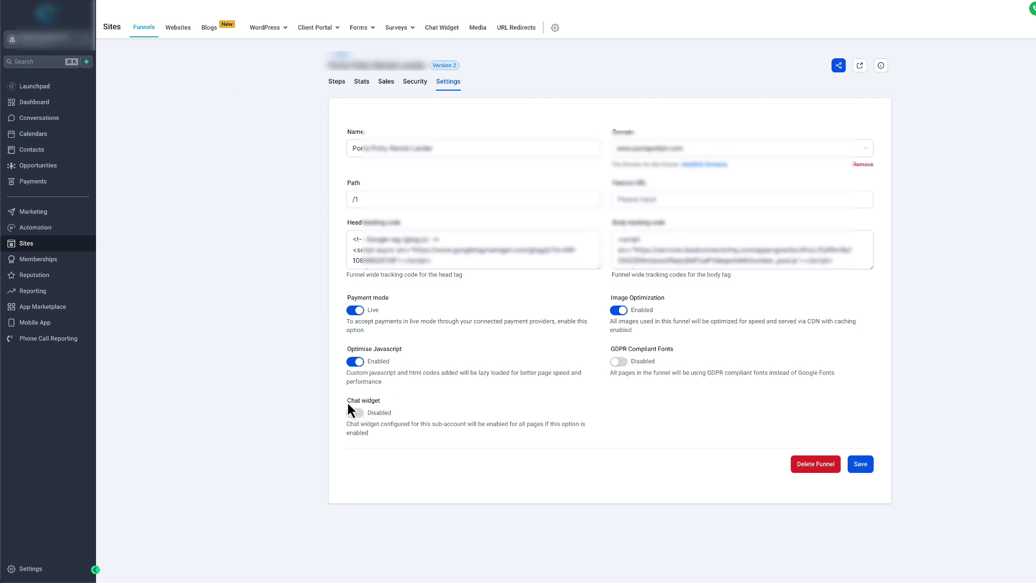
# - Examine the chat widget option in the funnel settings and the chat widget script in the page's footer tracking code
pyautogui.moveTo(384, 405); pyautogui.dragTo(403, 433)
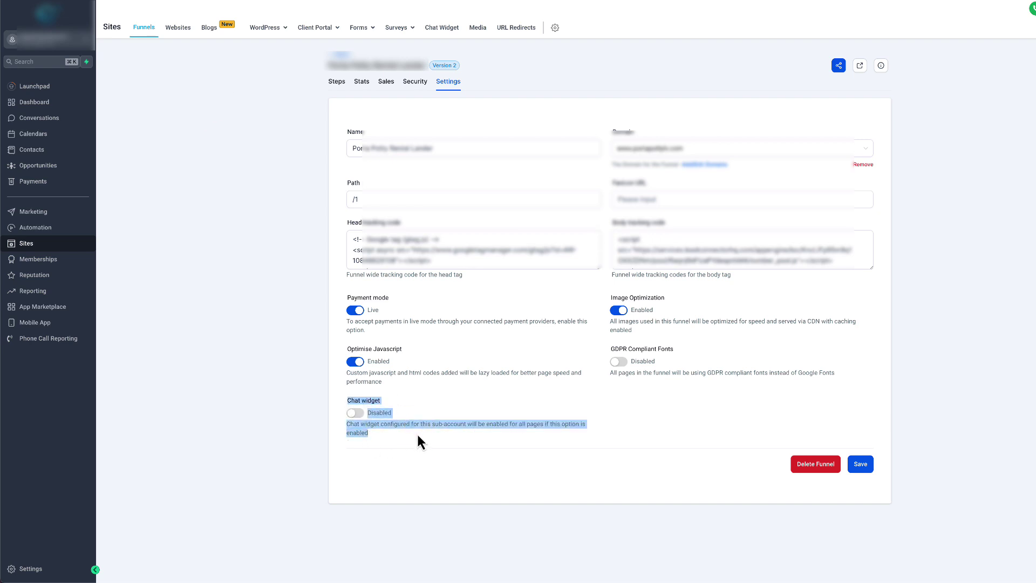
pyautogui.click(422, 437)
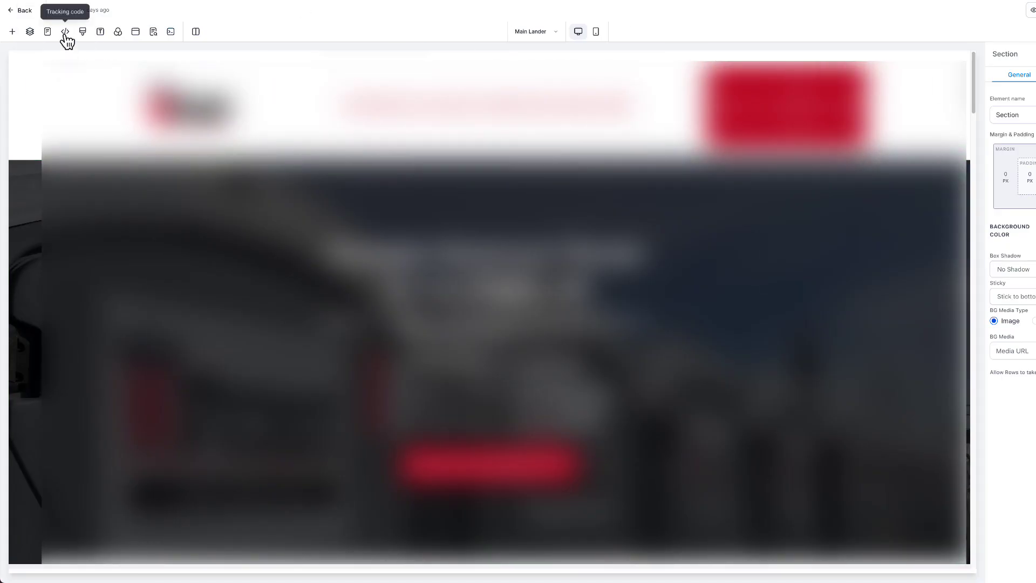
pyautogui.click(65, 31)
pyautogui.click(634, 201)
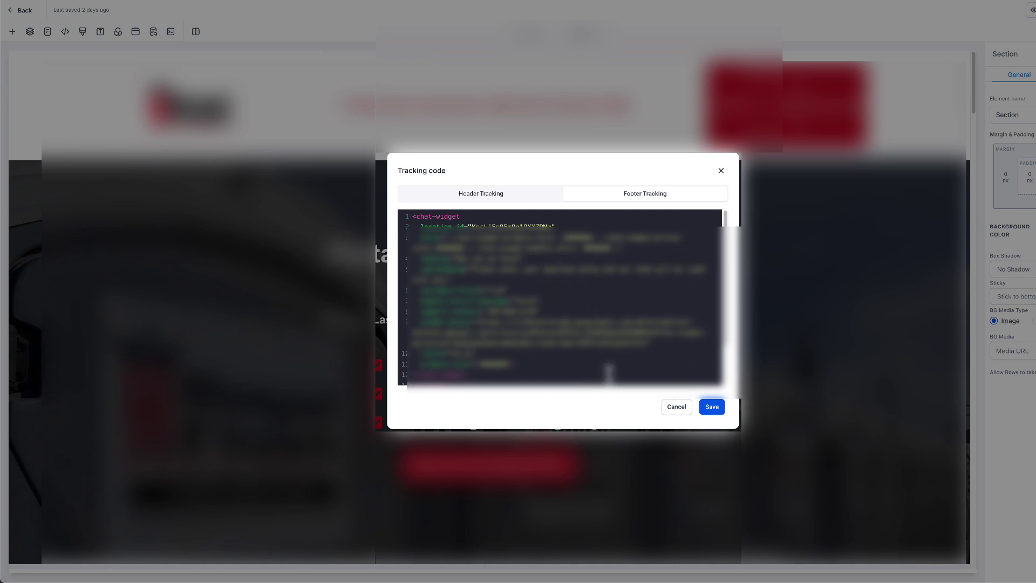
pyautogui.scroll(-1, 610, 370)
pyautogui.scroll(1, 610, 370)
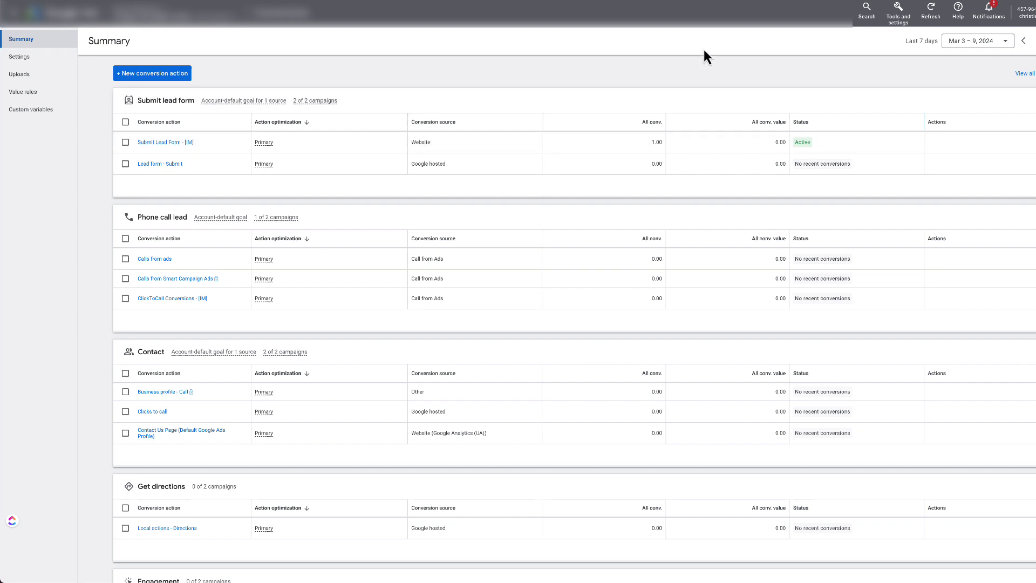
# - In Google Ads, start a new imported conversion action using manual import via API or uploads, tracking conversions from clicks
pyautogui.click(898, 20)
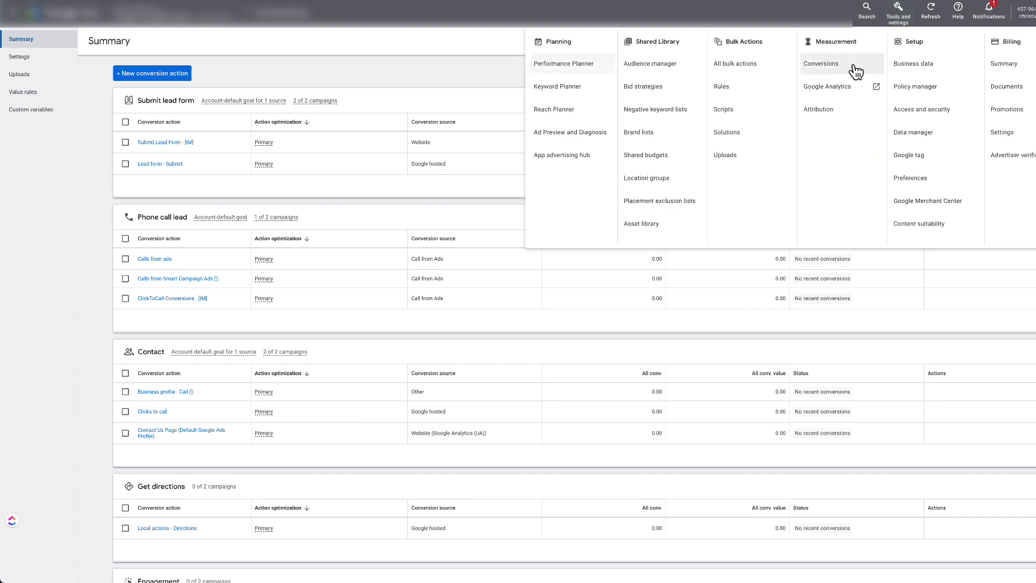
pyautogui.click(234, 78)
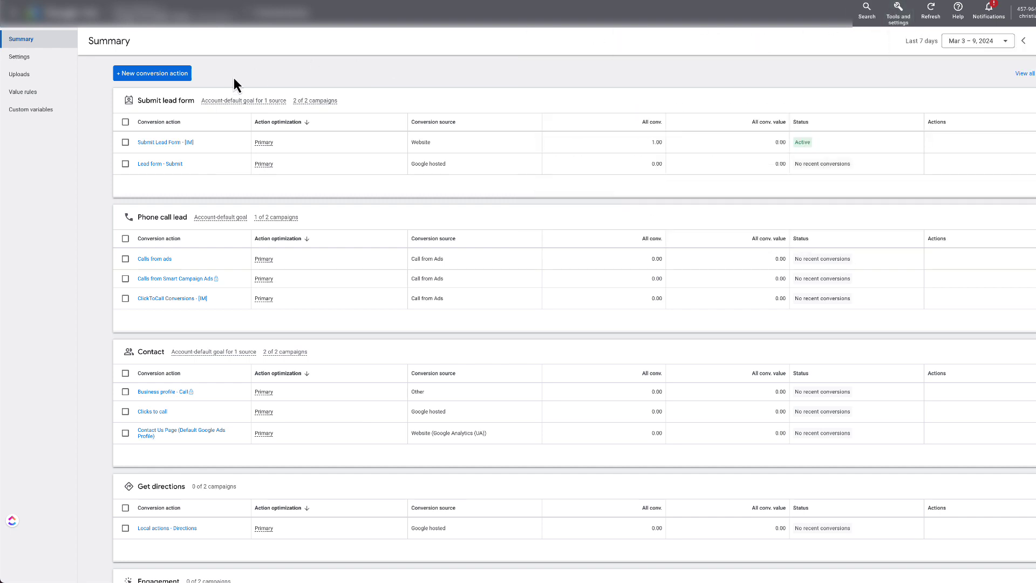
pyautogui.click(153, 76)
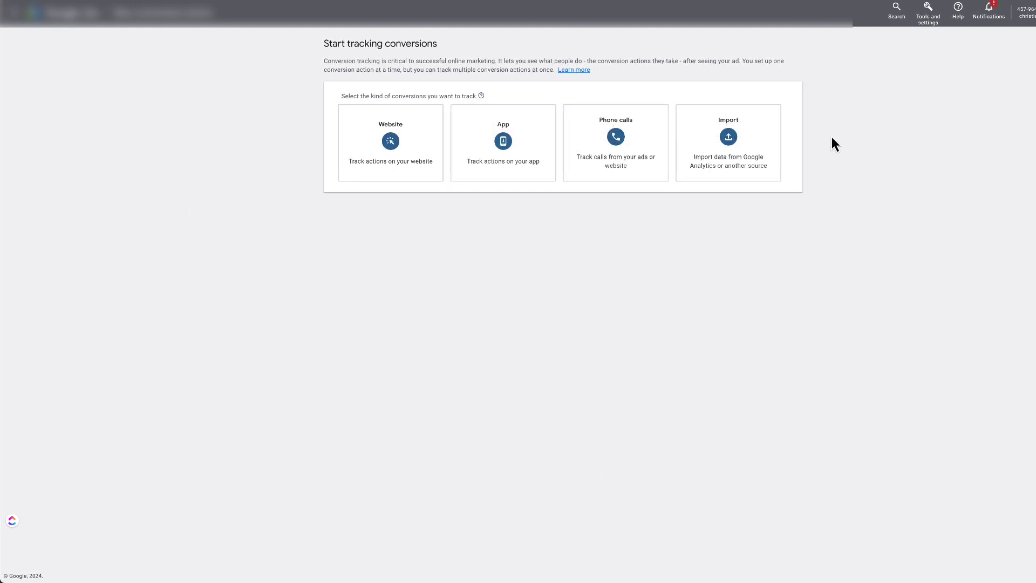
pyautogui.click(735, 142)
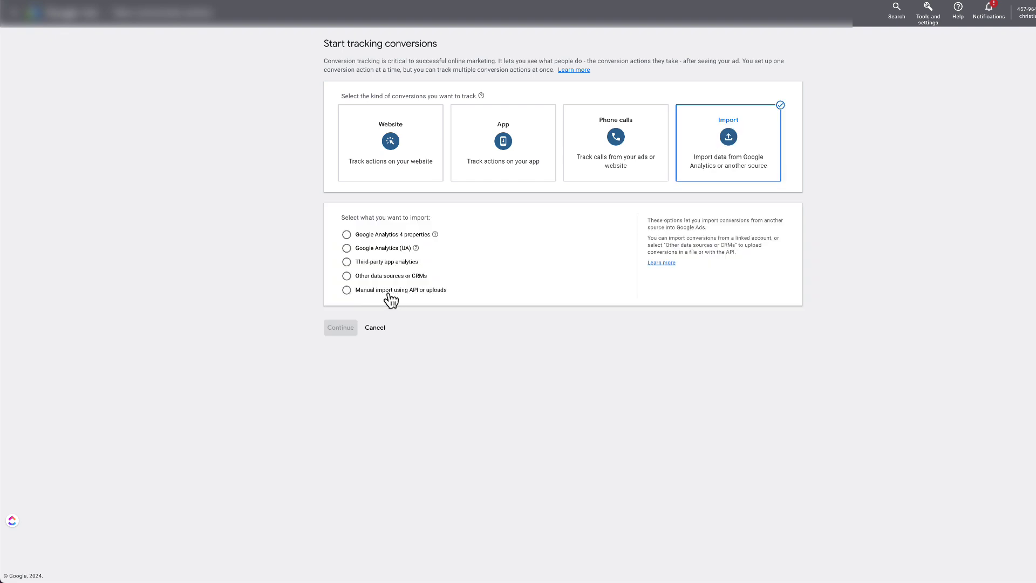
pyautogui.click(445, 296)
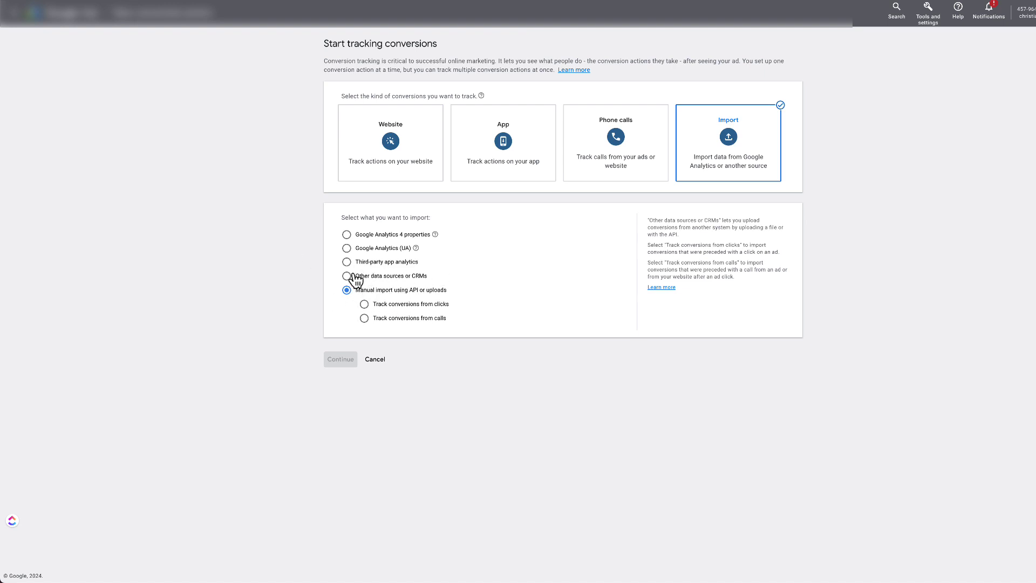
pyautogui.click(440, 305)
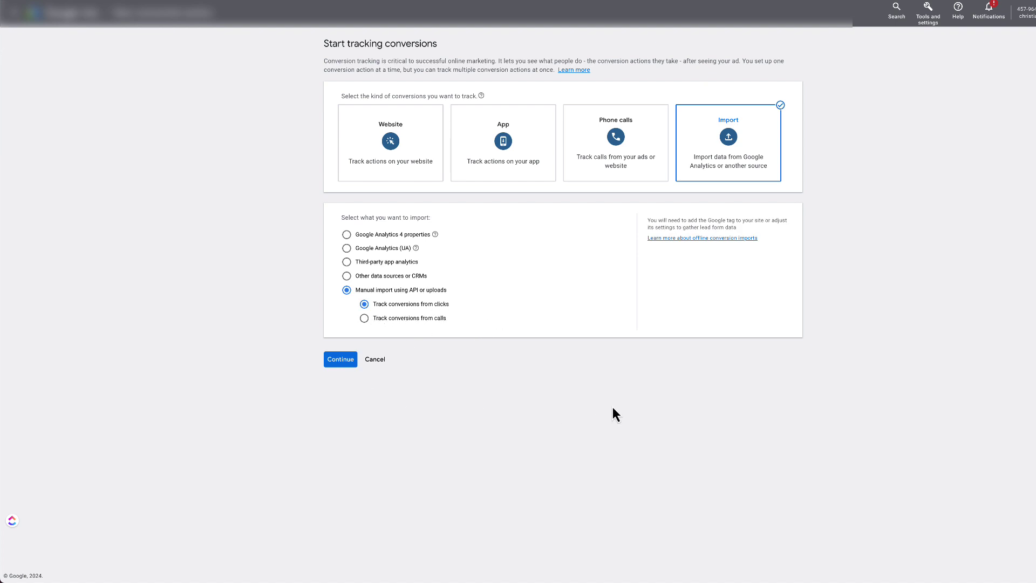
pyautogui.click(345, 363)
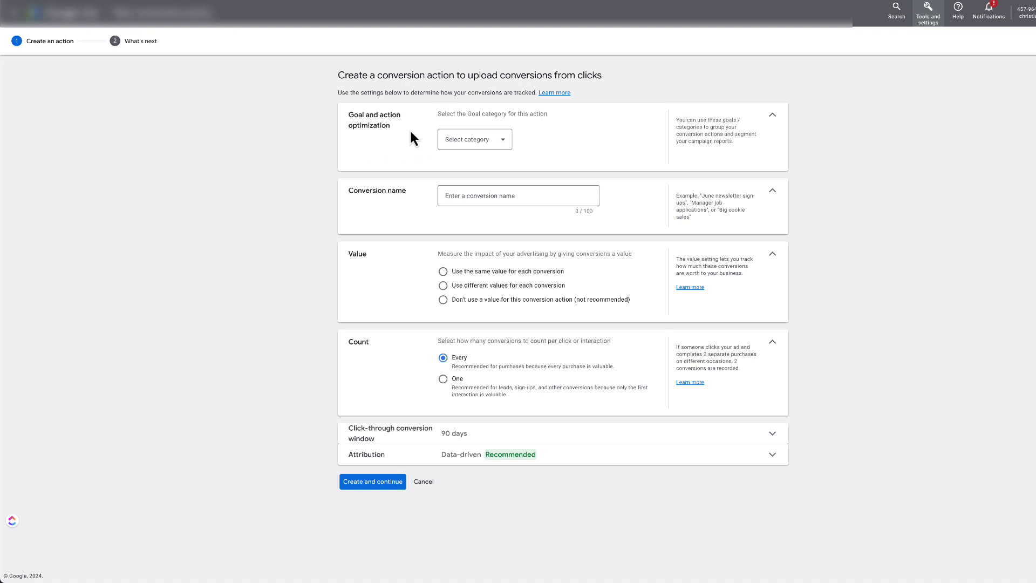
# - Set the conversion action's goal category to Converted lead and collapse its optimization options
pyautogui.moveTo(345, 115); pyautogui.dragTo(419, 134)
pyautogui.click(485, 144)
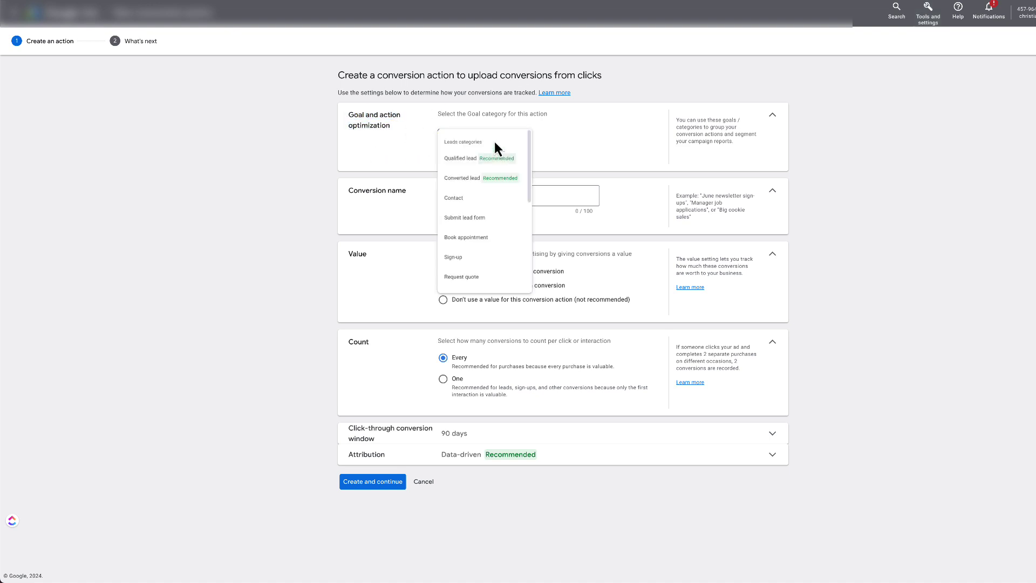
pyautogui.click(489, 187)
pyautogui.click(495, 173)
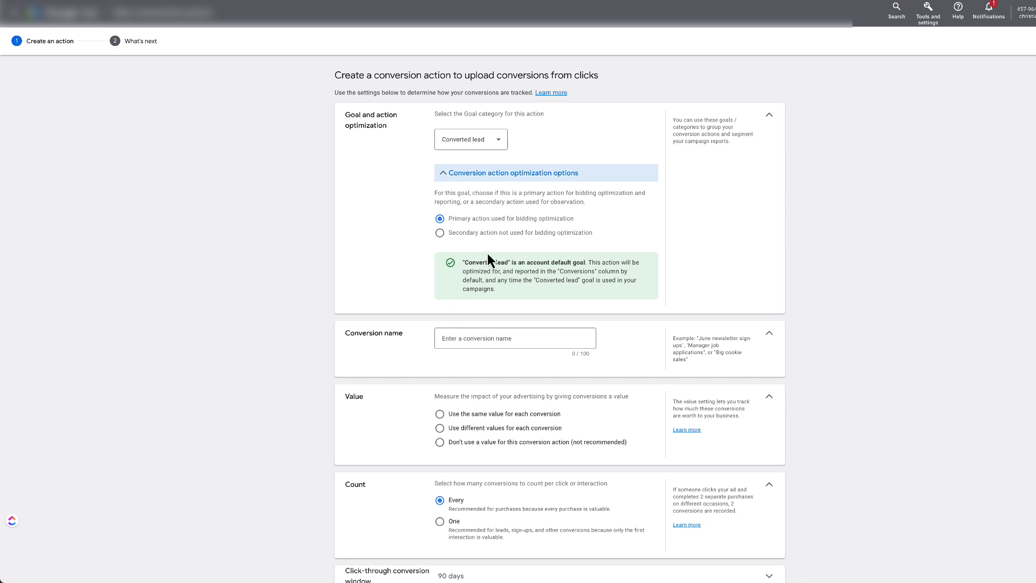
pyautogui.click(507, 174)
# - Name the conversion "Chat Widget Form" and choose not to use a value for it
pyautogui.click(463, 228)
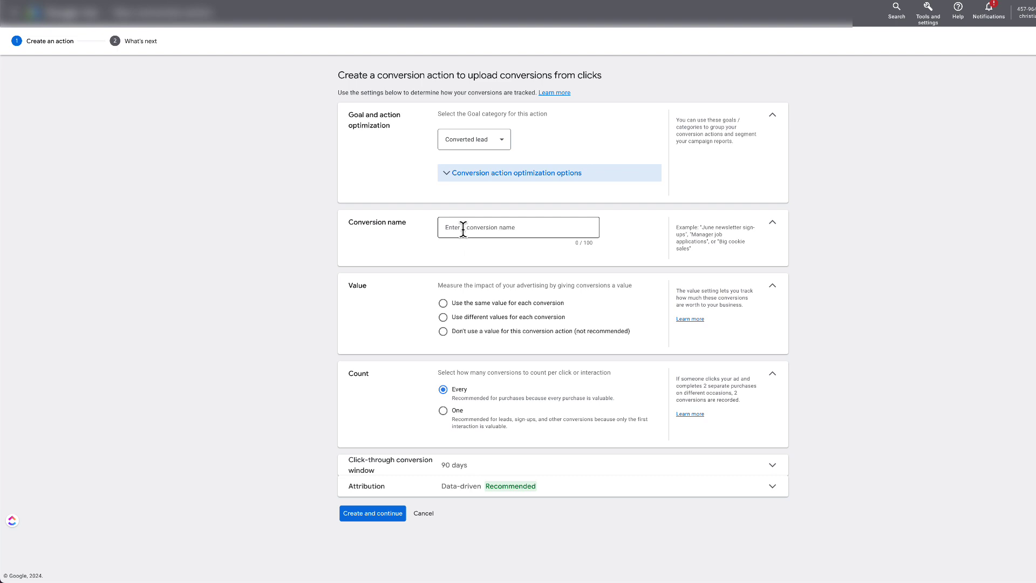
pyautogui.write('Chat Widget Form')
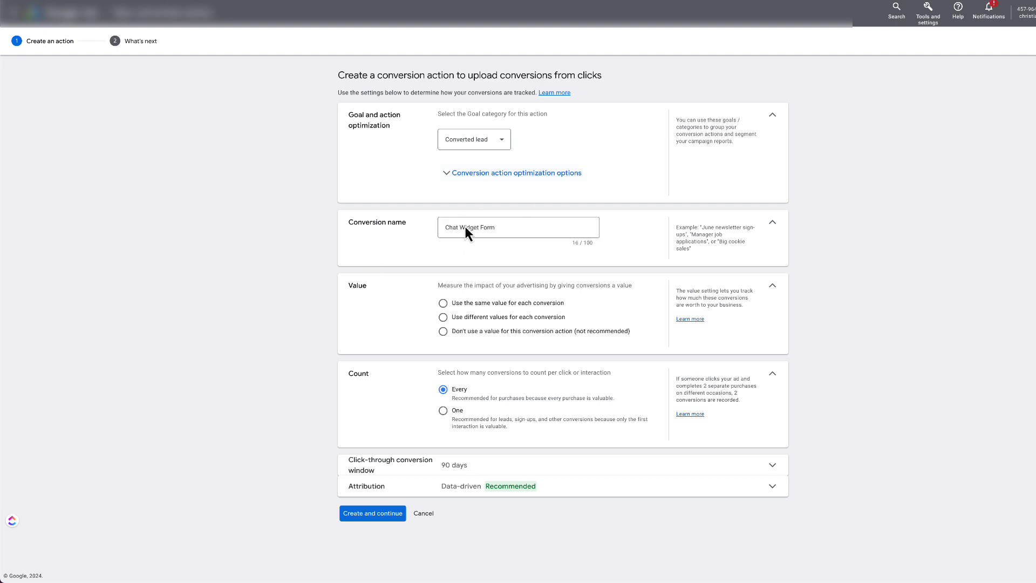
pyautogui.click(596, 235)
pyautogui.click(495, 335)
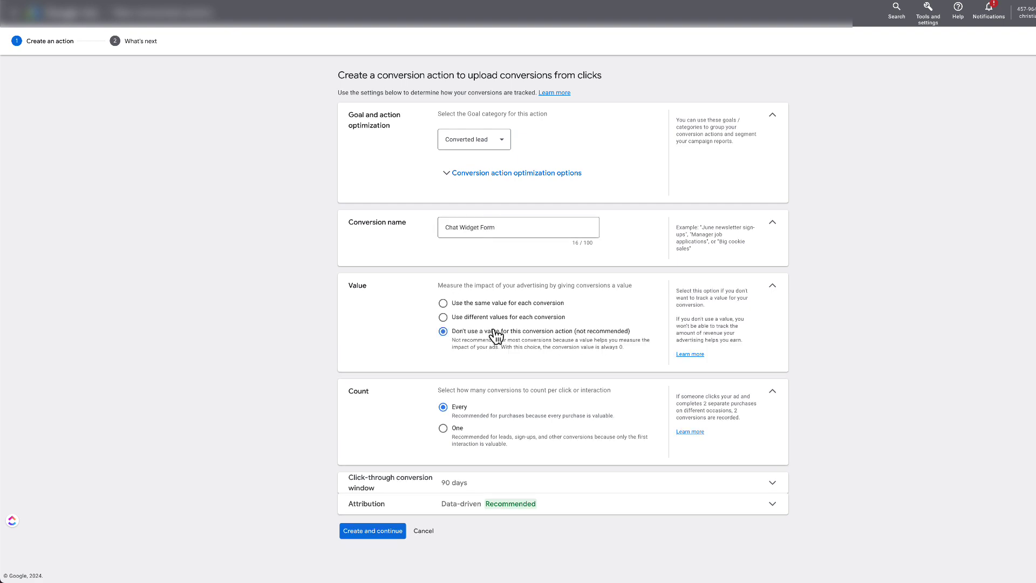
# - Set the conversion count to One and the attribution model to Last click, and create the conversion action
pyautogui.click(444, 429)
pyautogui.click(441, 505)
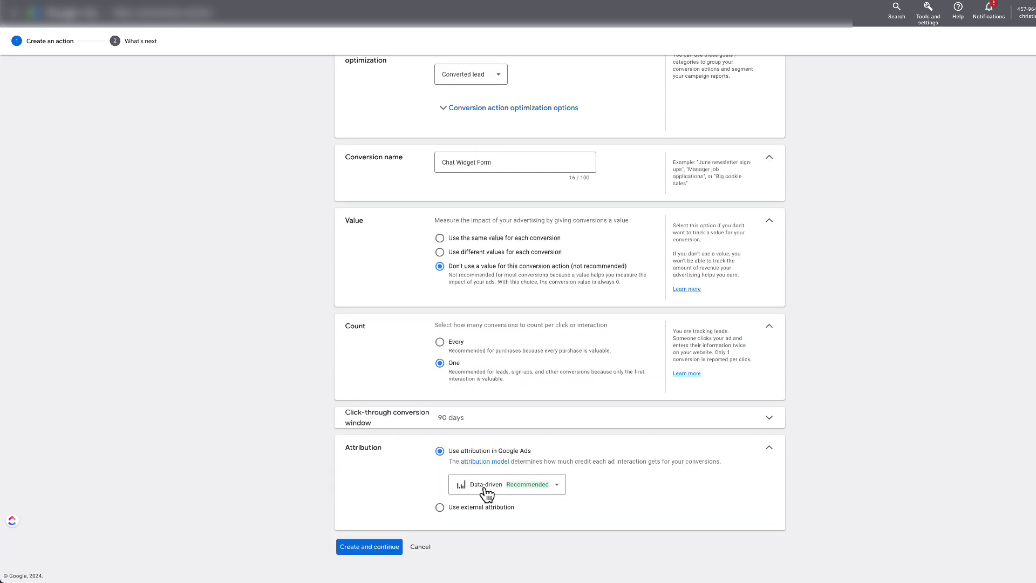
pyautogui.click(484, 488)
pyautogui.click(470, 399)
pyautogui.scroll(-2, 419, 567)
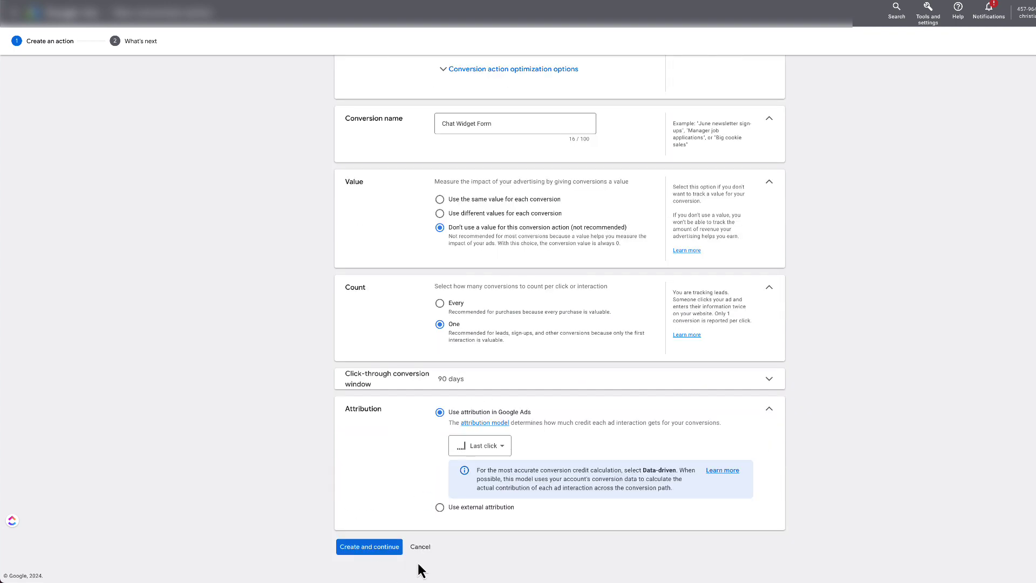
pyautogui.click(377, 546)
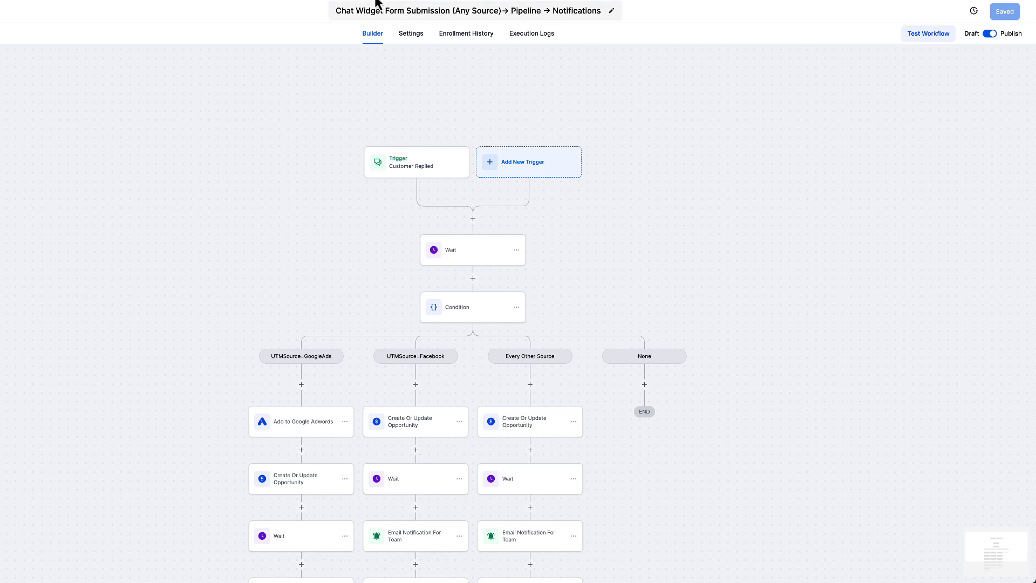
# - Switch to the HighLevel workflow builder and examine the chat widget workflow's name, particularly its "(Any Source)" part
pyautogui.click(459, 11)
pyautogui.moveTo(503, 10); pyautogui.dragTo(453, 11)
pyautogui.click(455, 11)
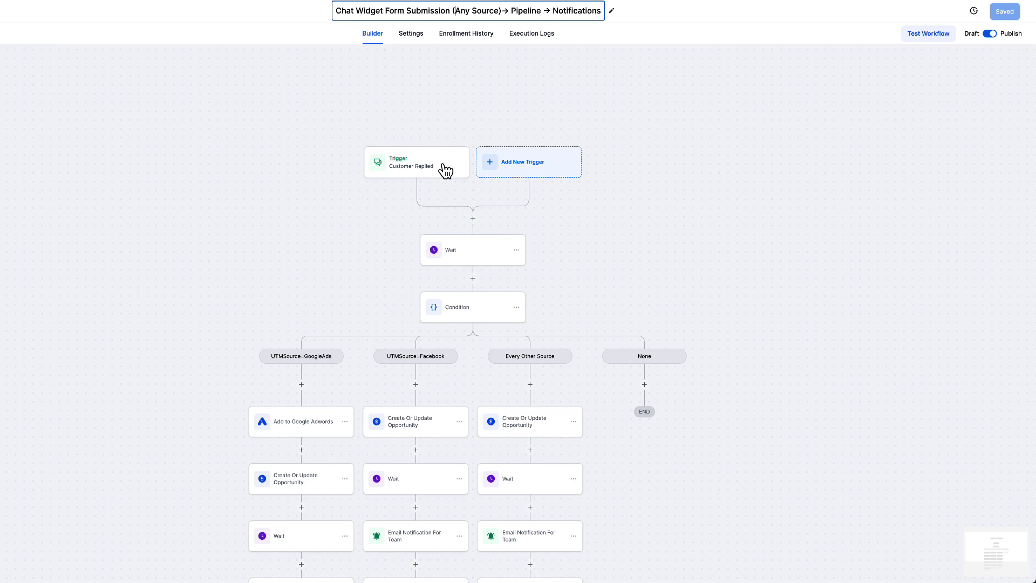
pyautogui.click(642, 296)
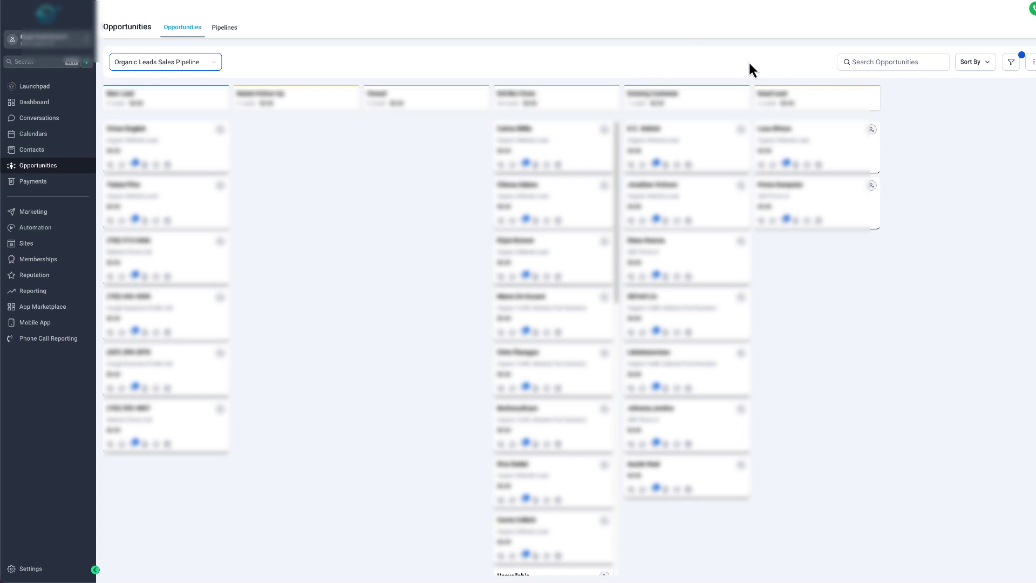
# - View the Google Ads Sales Pipeline and another pipeline on the opportunities board
pyautogui.click(168, 74)
pyautogui.click(181, 82)
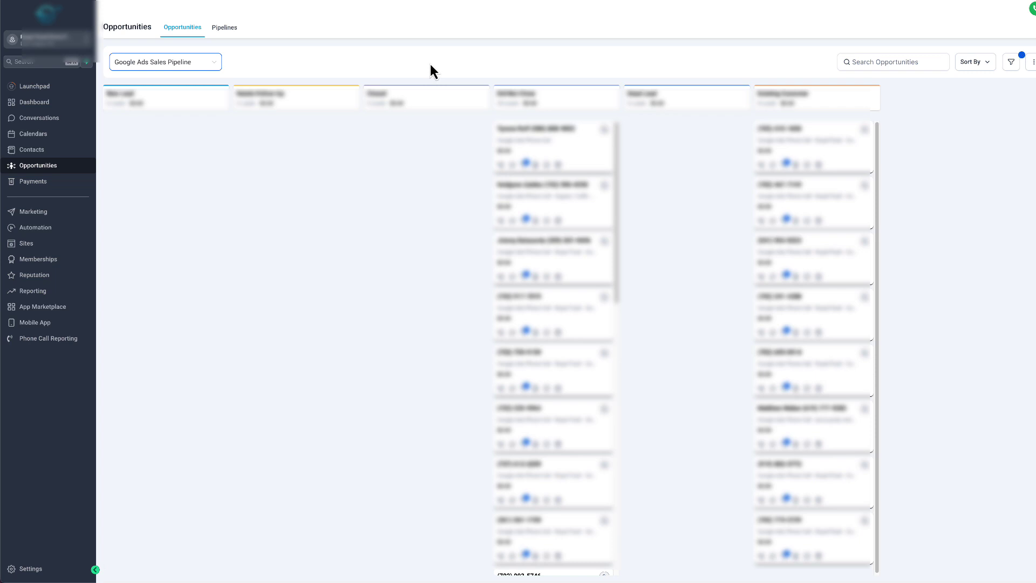
pyautogui.click(162, 66)
pyautogui.click(171, 95)
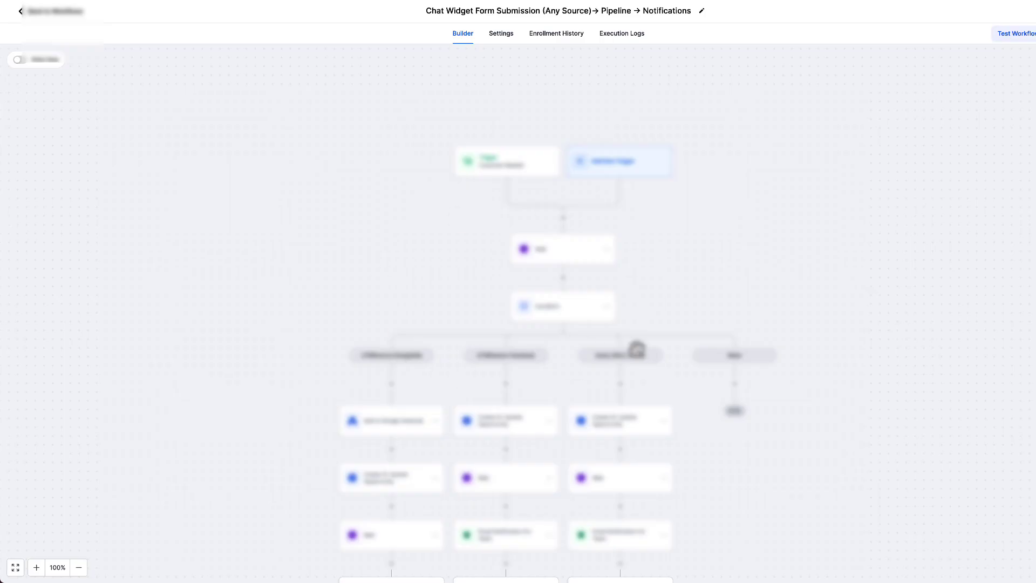
# - Examine the chat widget workflow's trigger, UTM source branches and their opportunity, notification and tag actions
pyautogui.moveTo(745, 426); pyautogui.dragTo(635, 260)
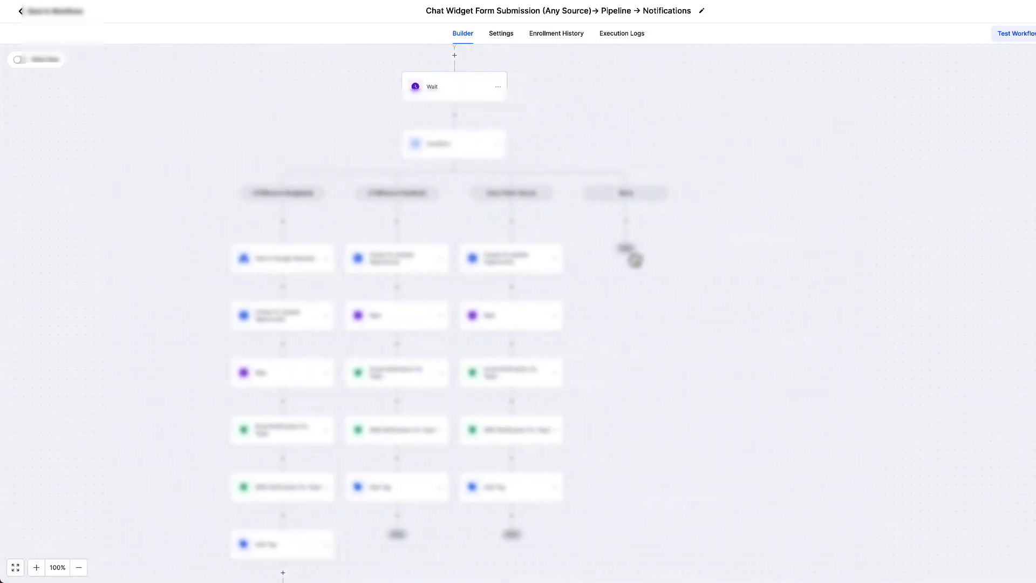
pyautogui.scroll(2, 593, 248)
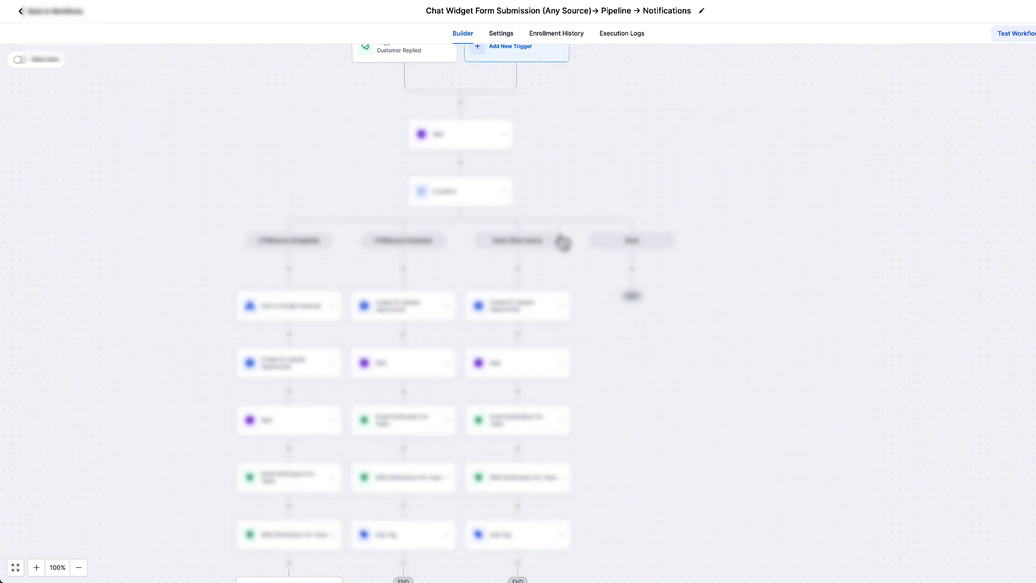
pyautogui.scroll(3, 566, 289)
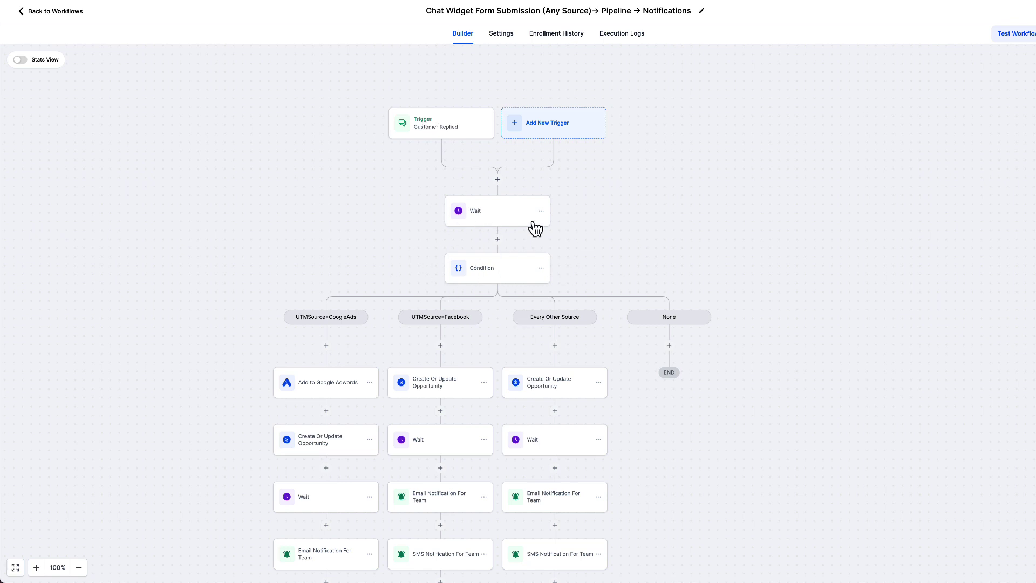
pyautogui.scroll(-4, 534, 228)
pyautogui.moveTo(347, 335); pyautogui.dragTo(447, 216)
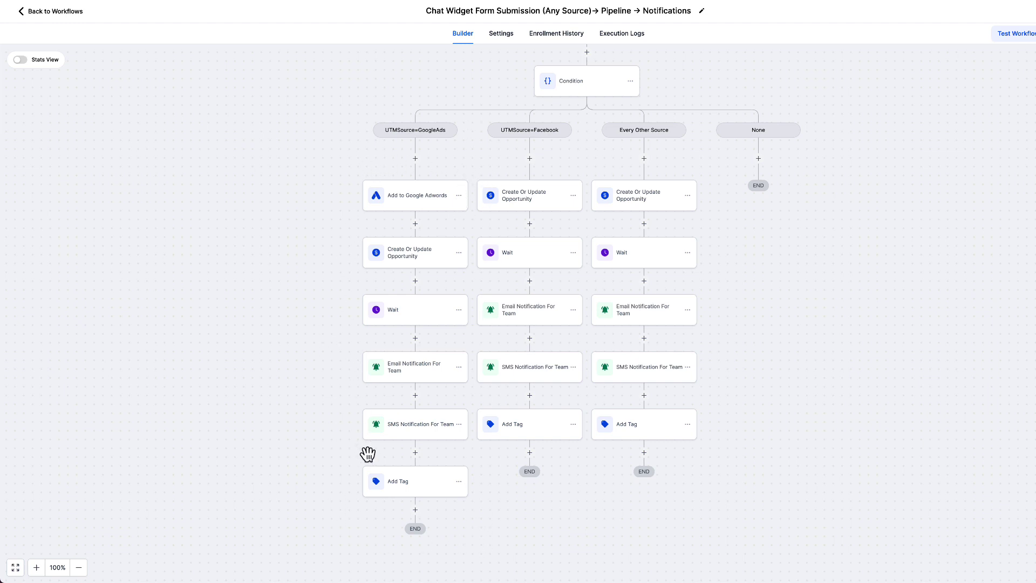
# - Open the chat widget workflow's Customer Replied trigger to review its reply channel filter
pyautogui.scroll(2, 645, 295)
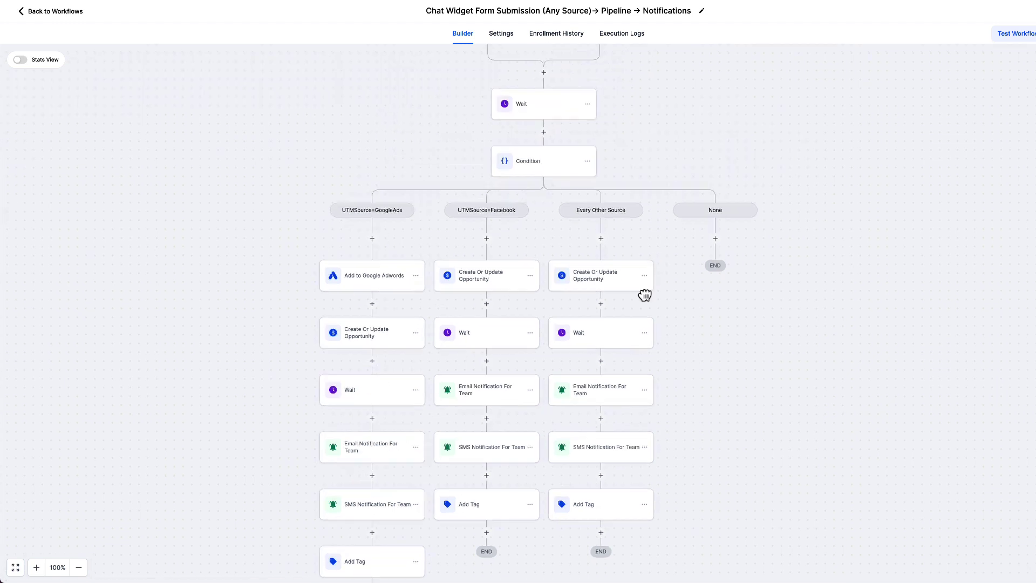
pyautogui.scroll(3, 644, 295)
pyautogui.scroll(-2, 511, 419)
pyautogui.scroll(1, 574, 312)
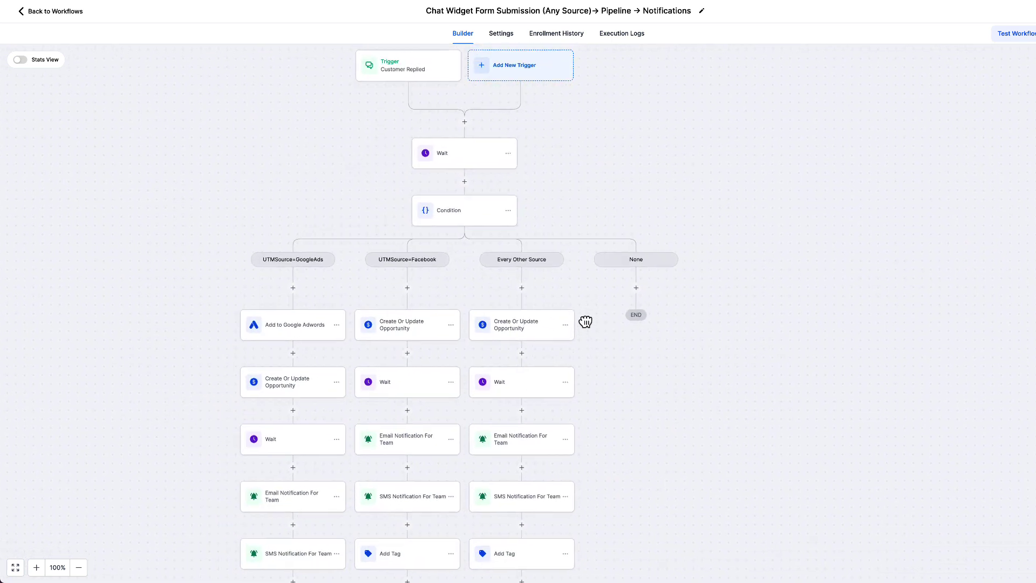
pyautogui.click(410, 83)
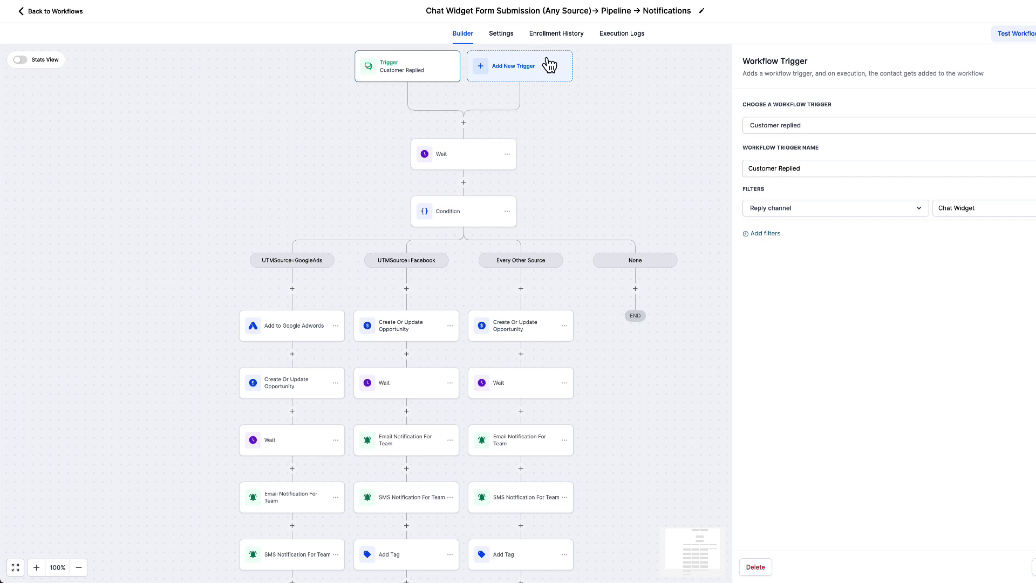
pyautogui.click(523, 71)
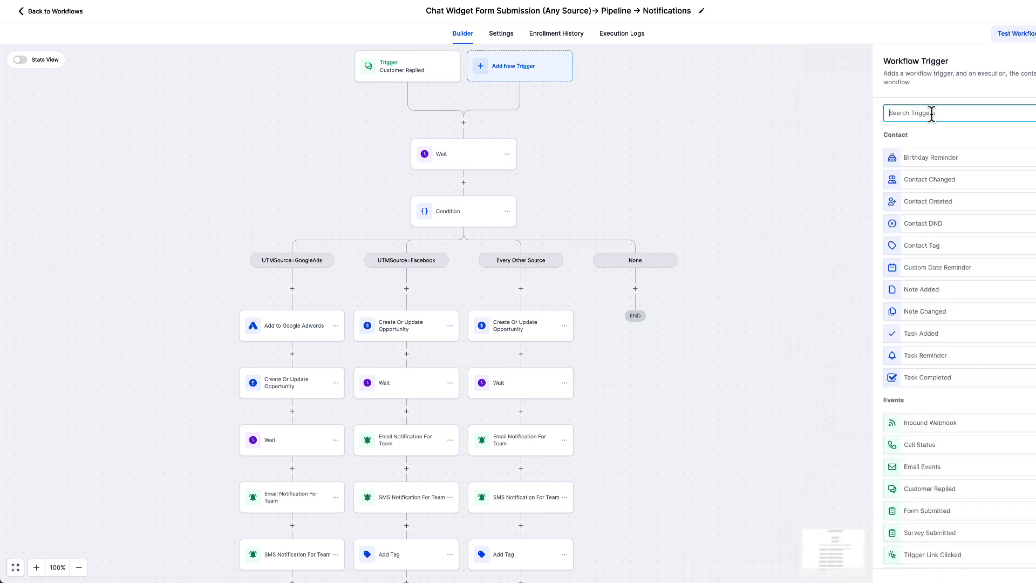
pyautogui.click(942, 494)
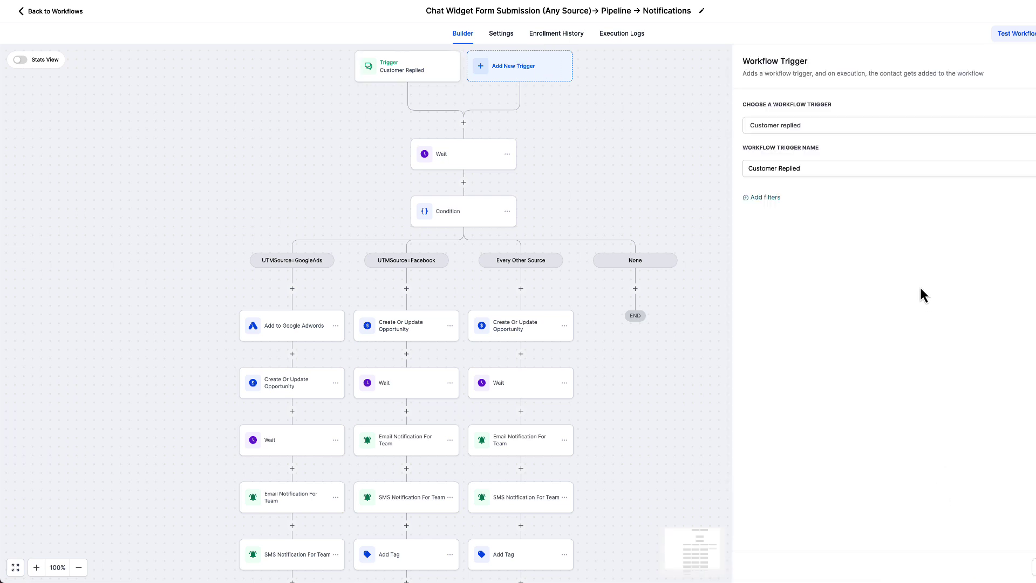
pyautogui.click(777, 198)
pyautogui.click(776, 210)
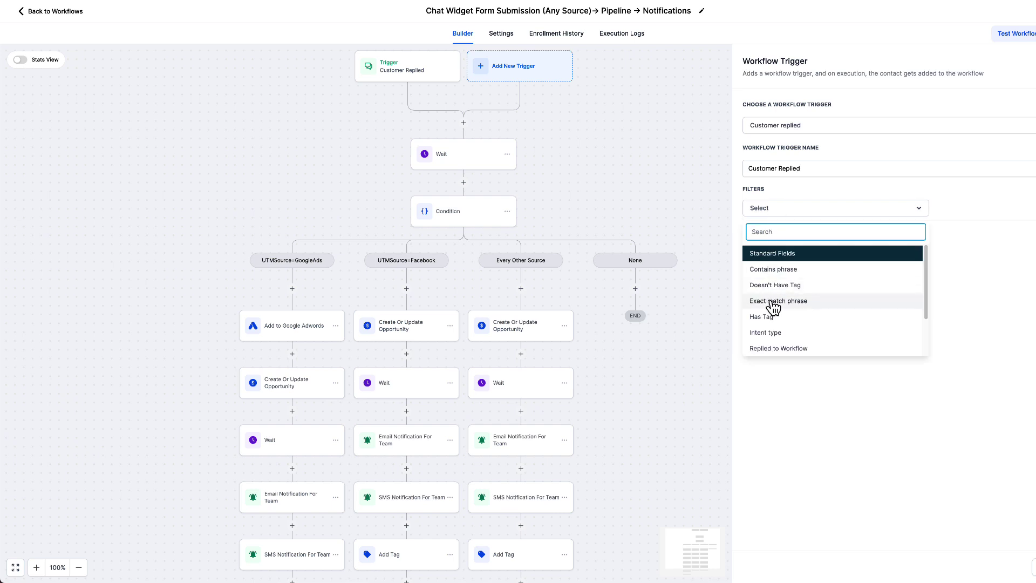
pyautogui.scroll(-1, 783, 348)
pyautogui.click(781, 345)
pyautogui.click(955, 209)
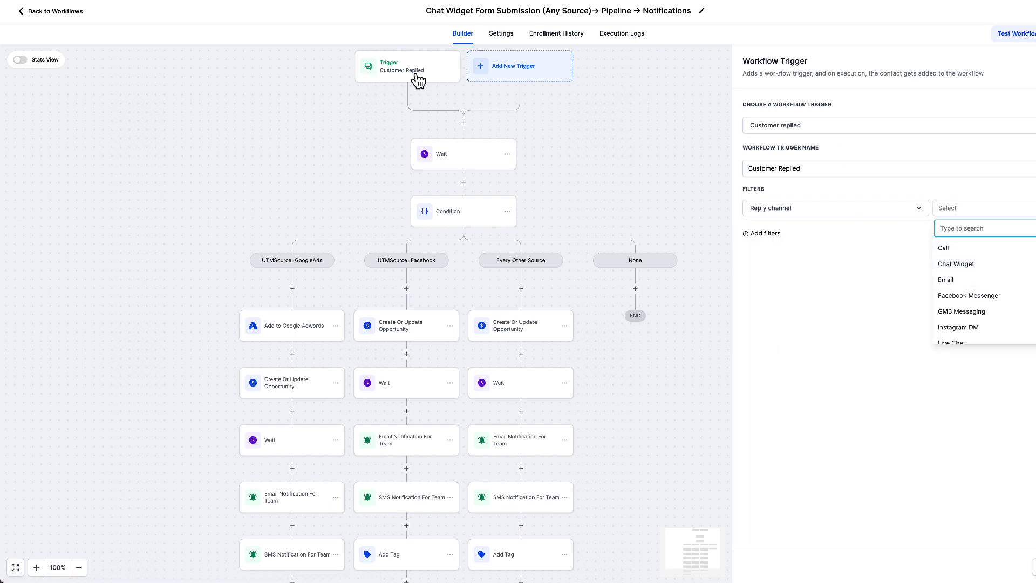
pyautogui.scroll(-2, 971, 307)
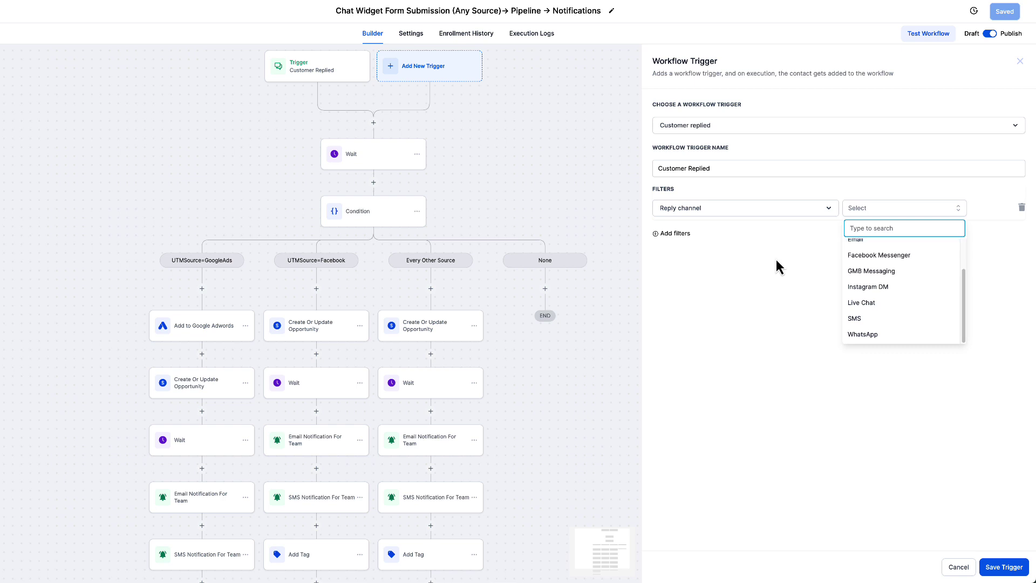
pyautogui.scroll(2, 895, 313)
pyautogui.scroll(-3, 885, 335)
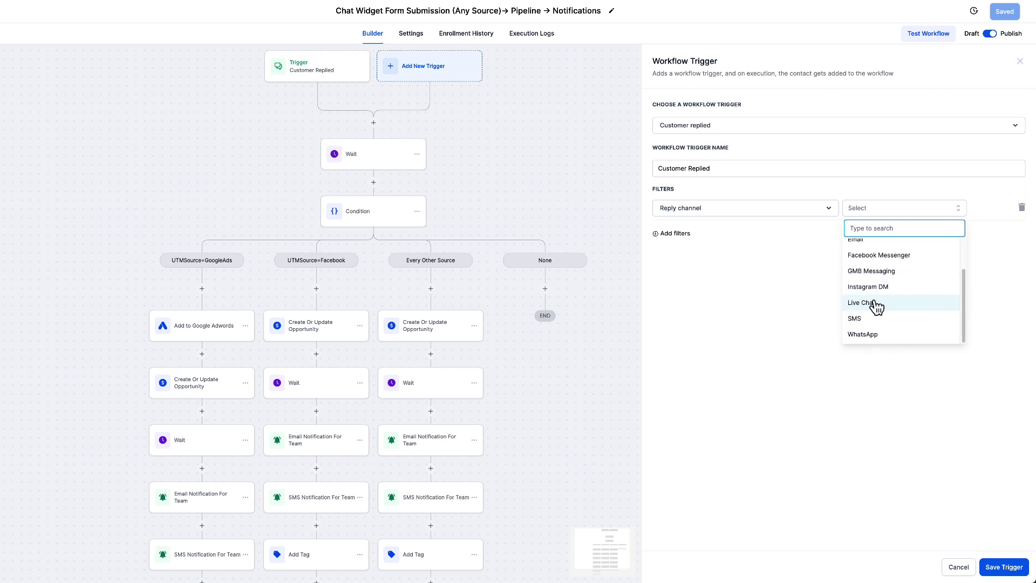
pyautogui.scroll(2, 891, 310)
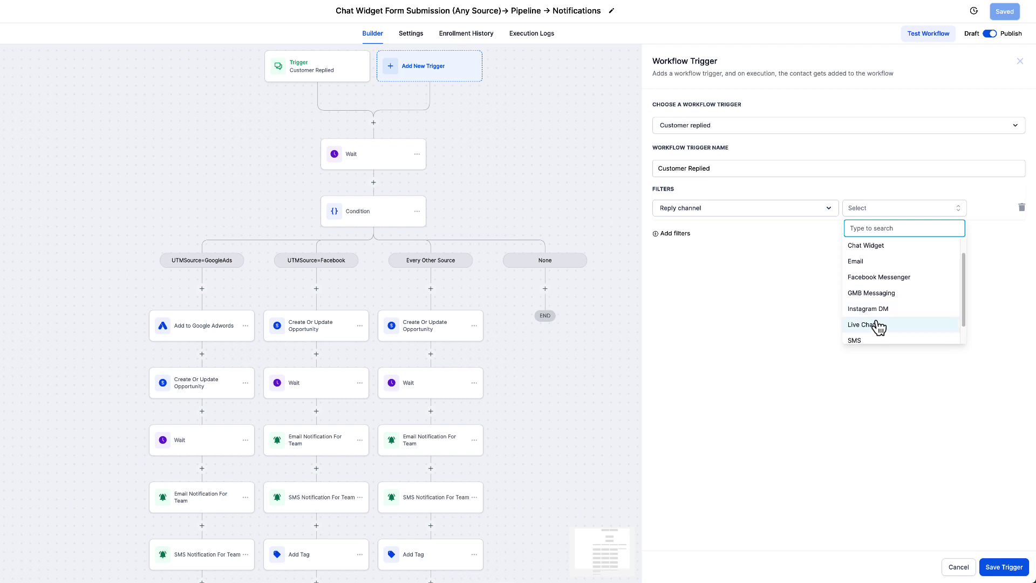
pyautogui.scroll(1, 905, 327)
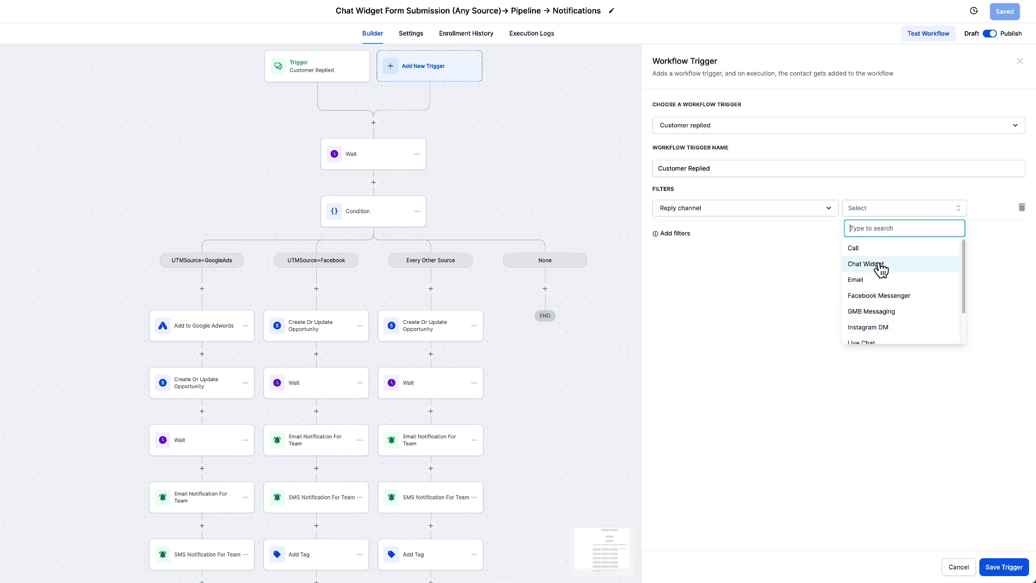
pyautogui.click(957, 573)
# - Review the existing Customer Replied trigger's filter and the time delay of the Wait action before the condition
pyautogui.click(333, 80)
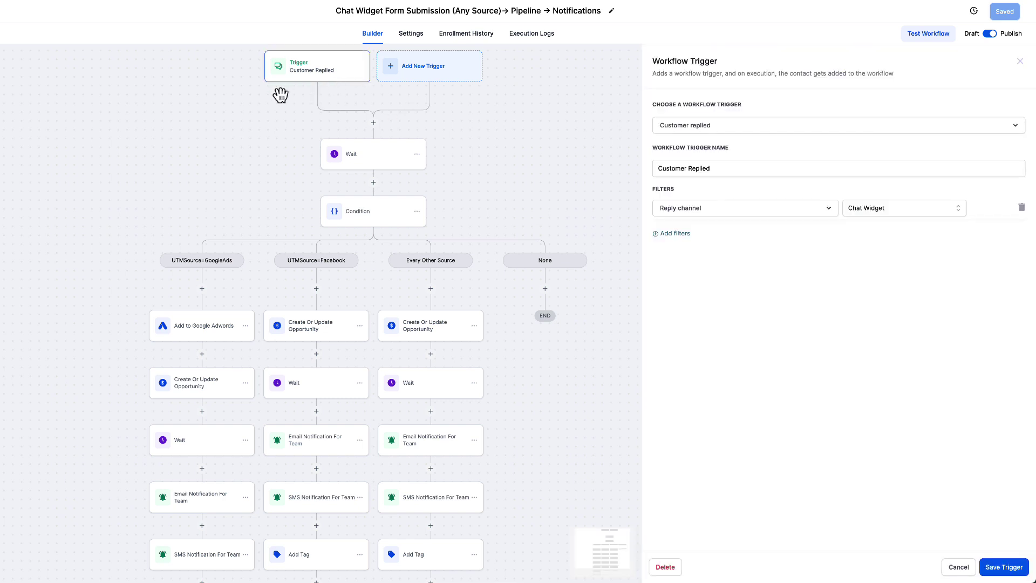
pyautogui.click(376, 159)
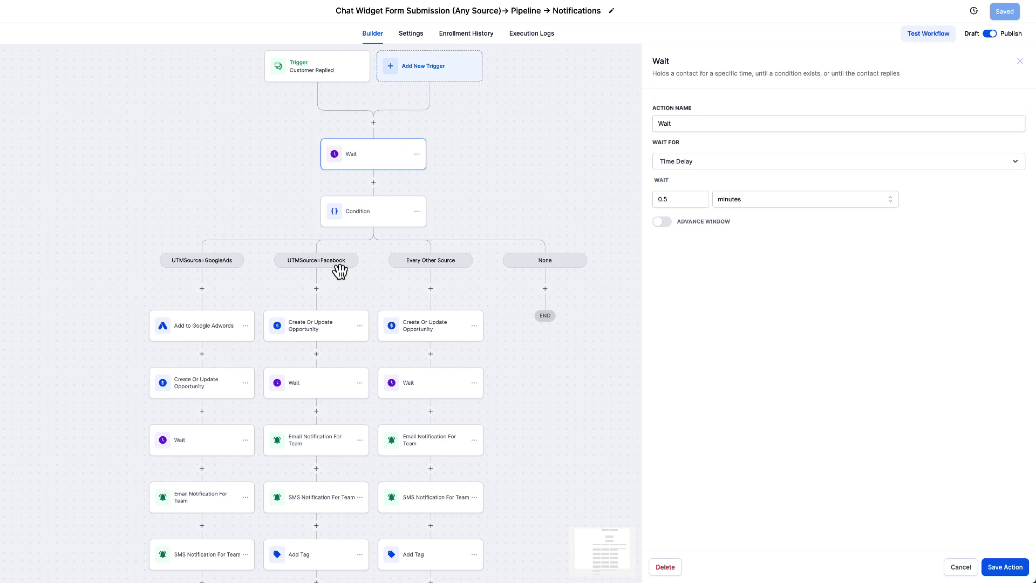
pyautogui.click(459, 152)
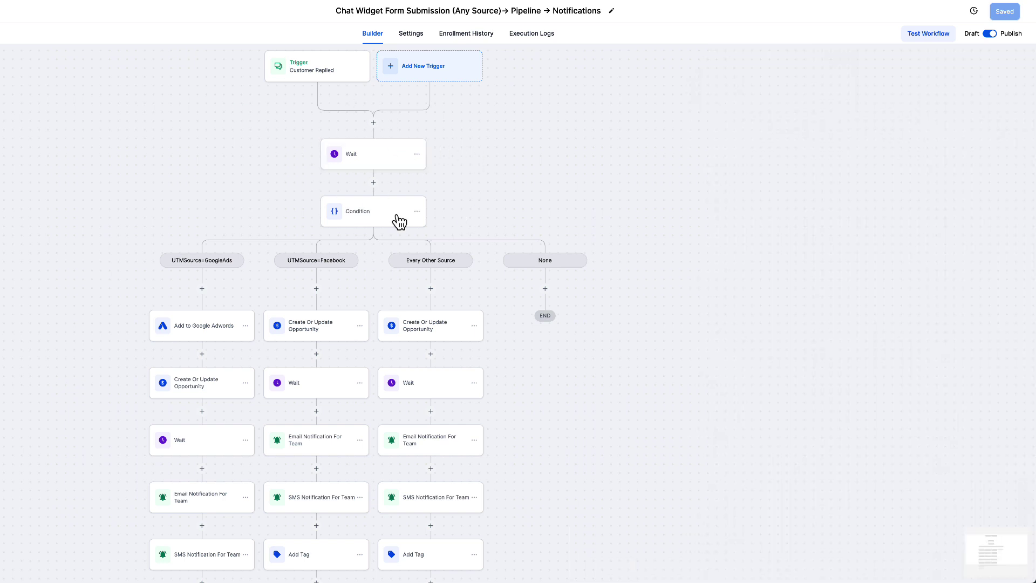
# - Open the Condition action and examine its UTMSource=GoogleAds branch
pyautogui.click(364, 214)
pyautogui.click(678, 168)
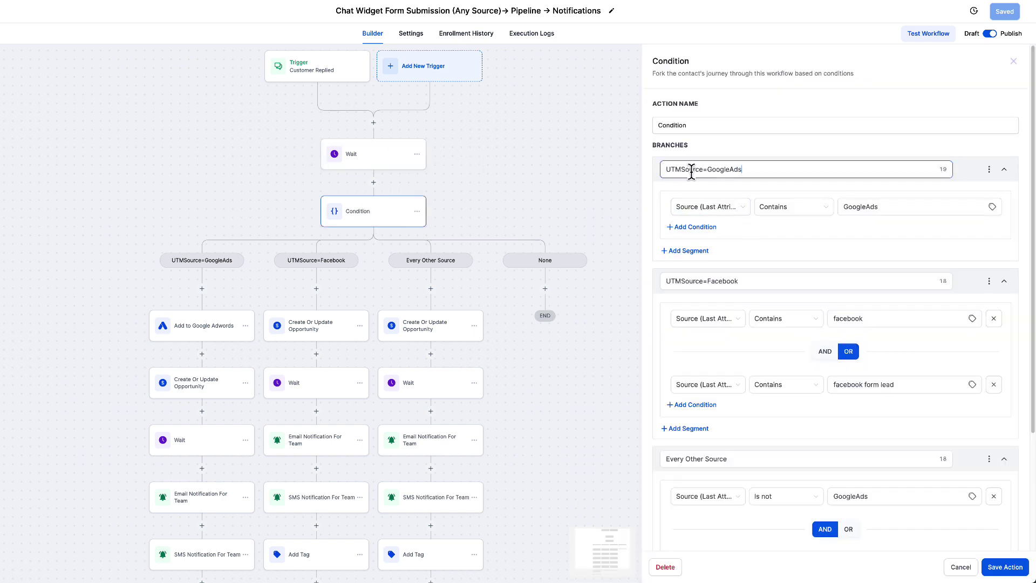
pyautogui.moveTo(742, 169); pyautogui.dragTo(680, 170)
pyautogui.click(756, 183)
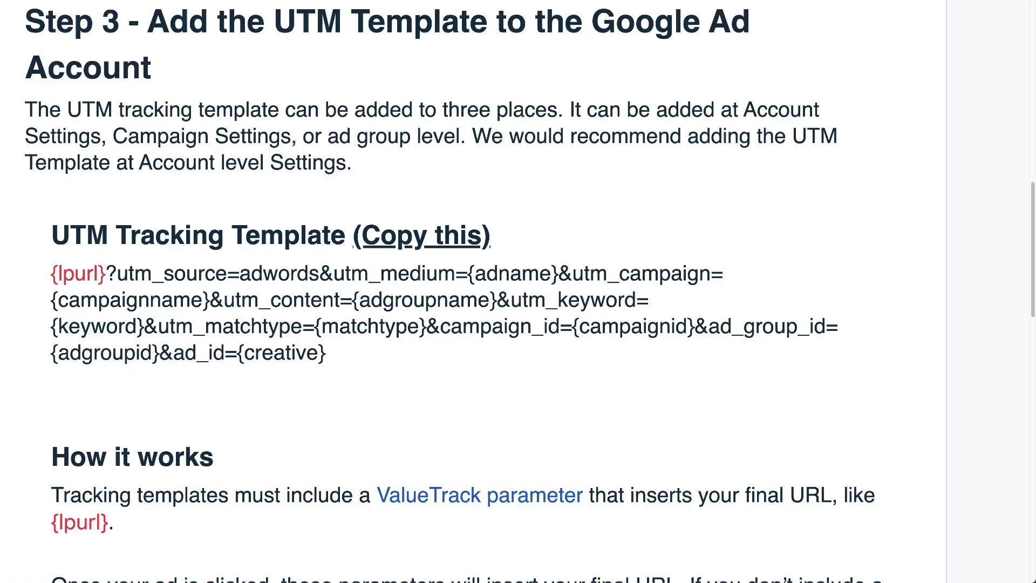
# - Switch to the HighLevel Support Portal and look over the article "How to set up Google Ad Reporting"
pyautogui.scroll(14, 378, 270)
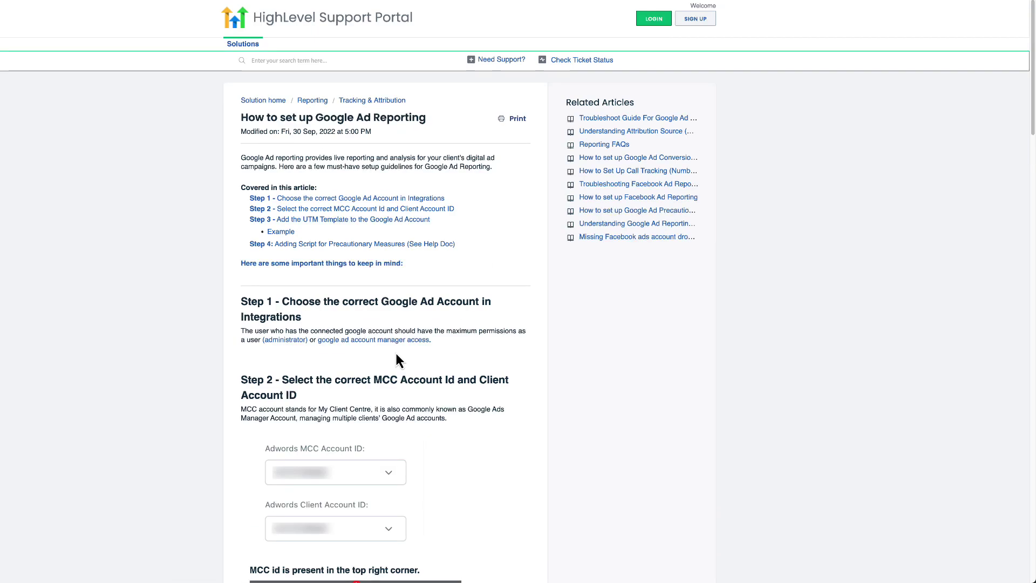
pyautogui.scroll(-10, 494, 345)
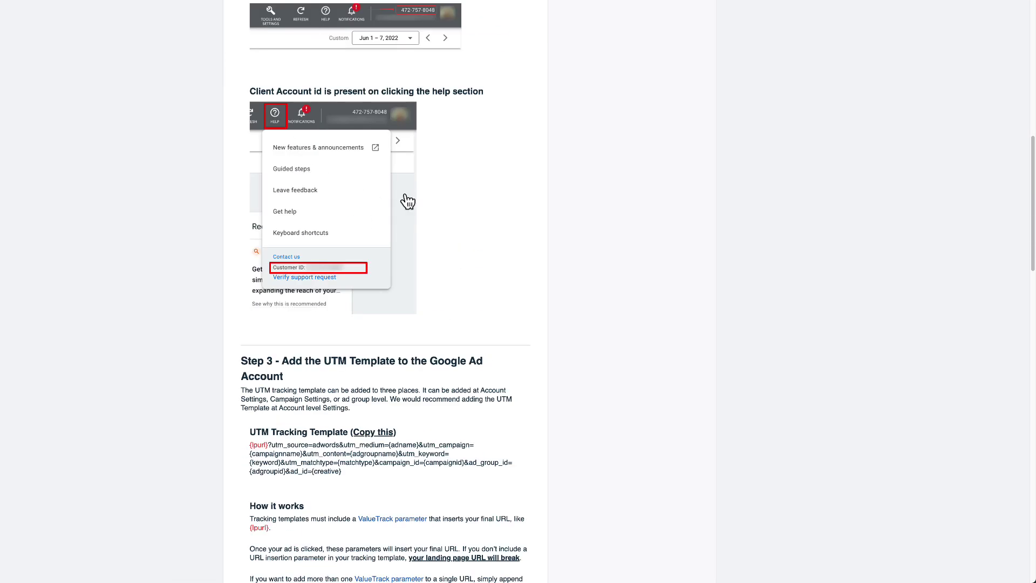
pyautogui.scroll(15, 408, 202)
pyautogui.moveTo(270, 116); pyautogui.dragTo(503, 119)
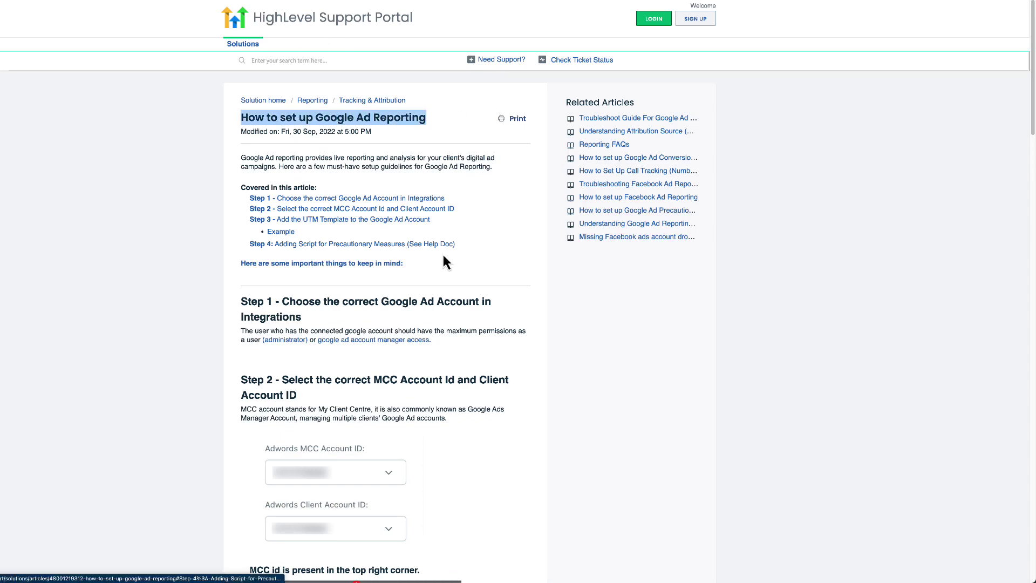
# - Examine the full UTM tracking template in Step 3 of the Google Ad reporting article
pyautogui.scroll(-12, 444, 263)
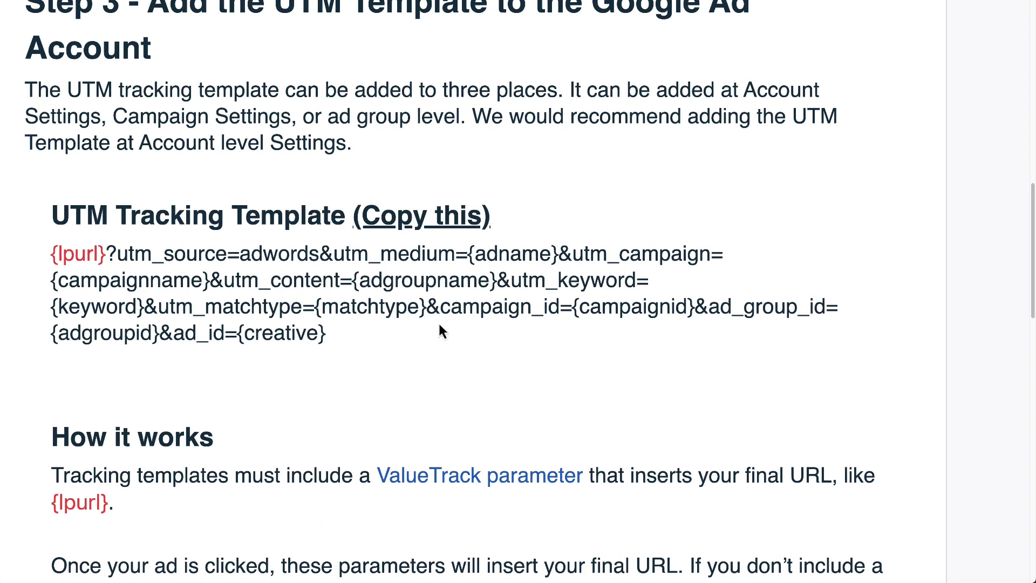
pyautogui.moveTo(324, 333); pyautogui.dragTo(105, 254)
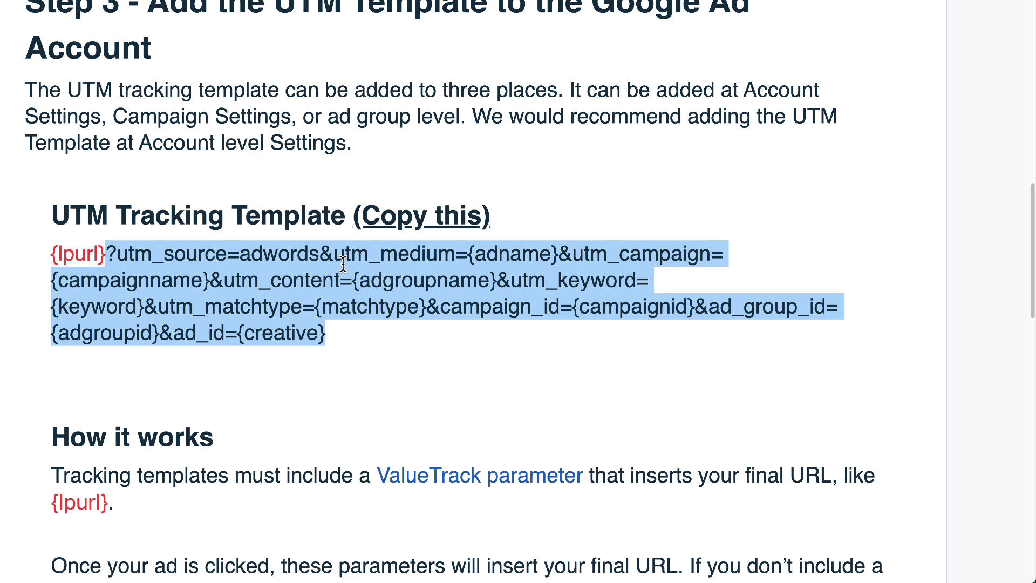
pyautogui.click(378, 279)
pyautogui.moveTo(48, 254); pyautogui.dragTo(406, 329)
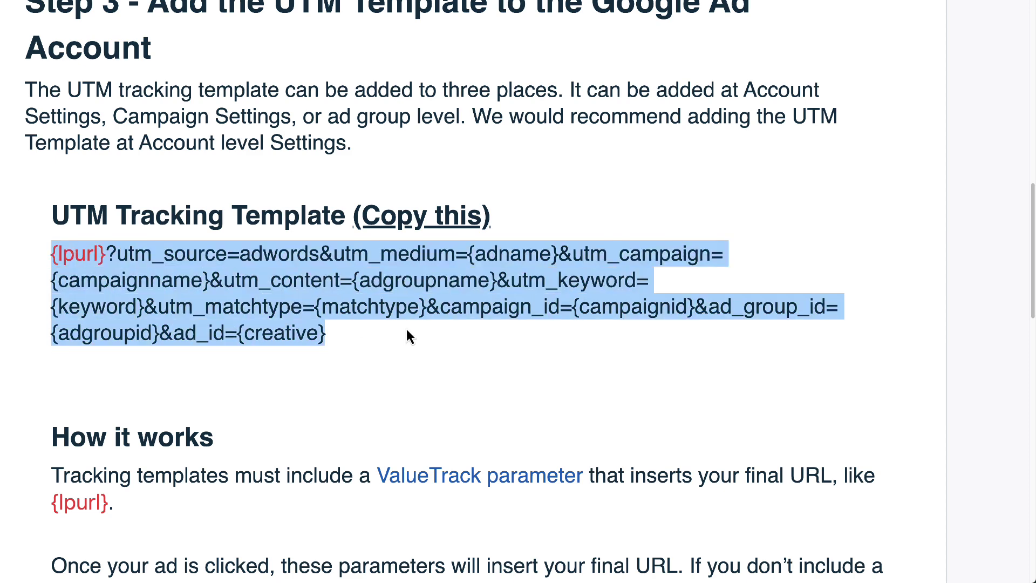
pyautogui.click(351, 297)
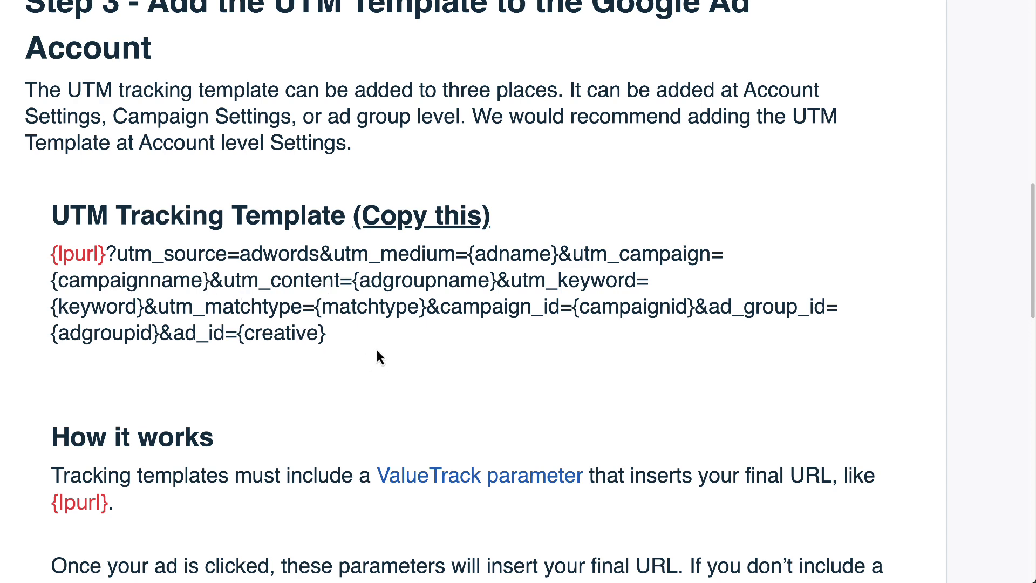
pyautogui.moveTo(378, 356); pyautogui.dragTo(88, 241)
pyautogui.click(153, 296)
# - Examine the utm_source parameter and its value within the article's UTM tracking template
pyautogui.moveTo(114, 253); pyautogui.dragTo(312, 257)
pyautogui.click(320, 259)
pyautogui.click(260, 254)
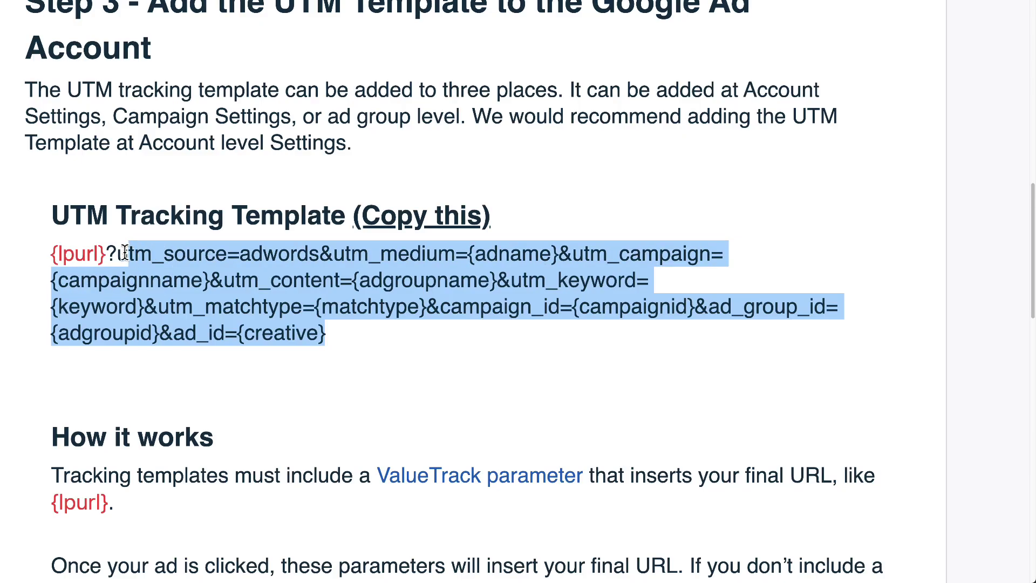
pyautogui.click(199, 239)
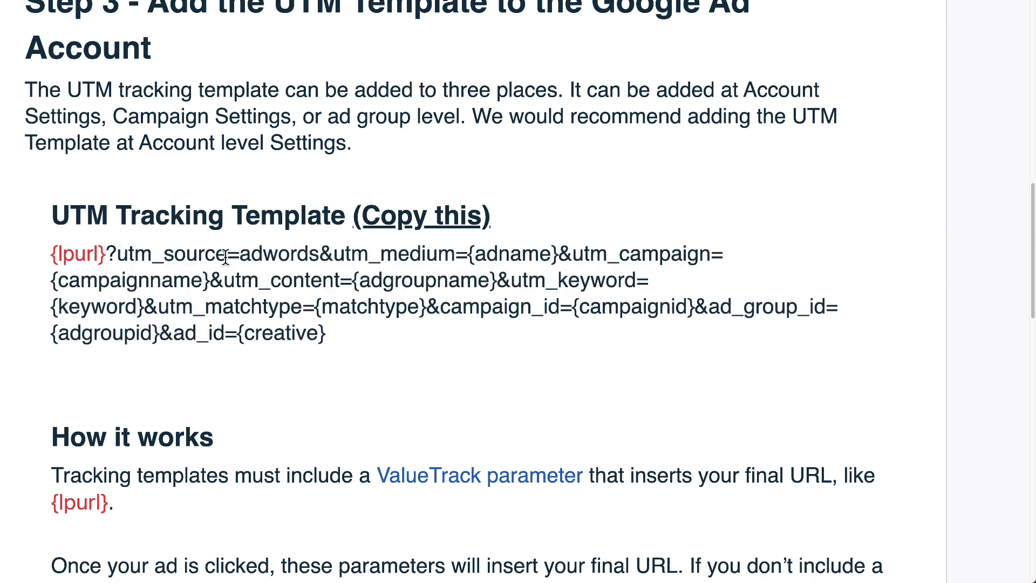
pyautogui.moveTo(243, 253)
pyautogui.mouseDown()
pyautogui.moveTo(321, 254)
pyautogui.moveTo(263, 255)
pyautogui.mouseUp()
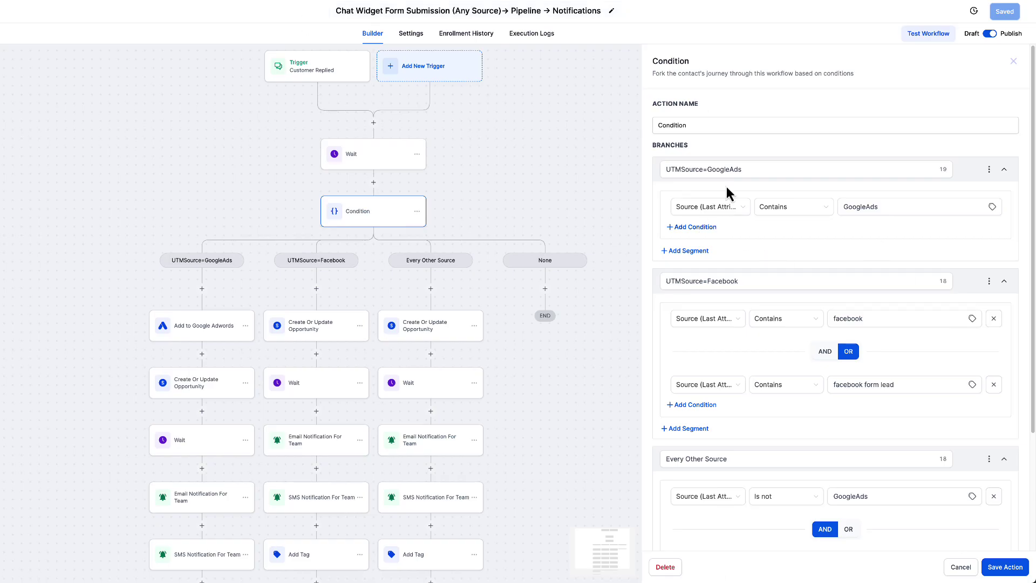
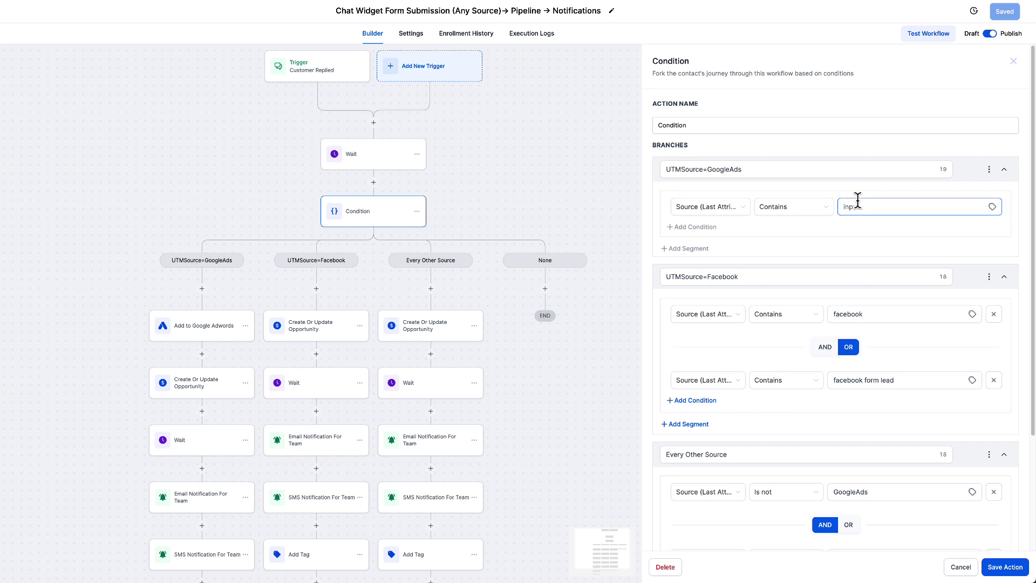
# - Set the UTMSource=GoogleAds branch's source value to "GoogleAds" and compare it with the utm_source value in the support article's template
pyautogui.write('Go')
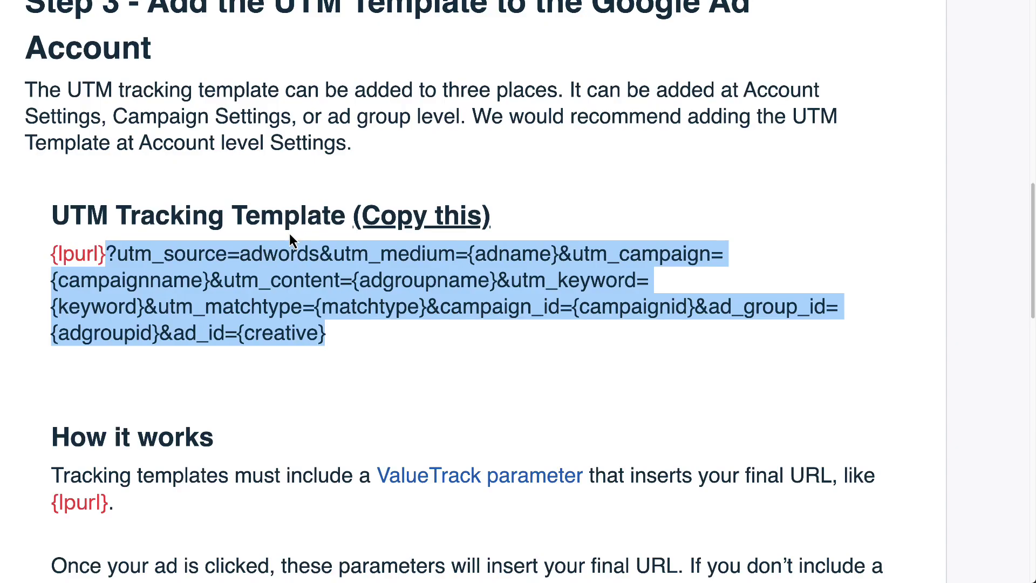
pyautogui.tripleClick(276, 252)
pyautogui.moveTo(319, 254); pyautogui.dragTo(240, 258)
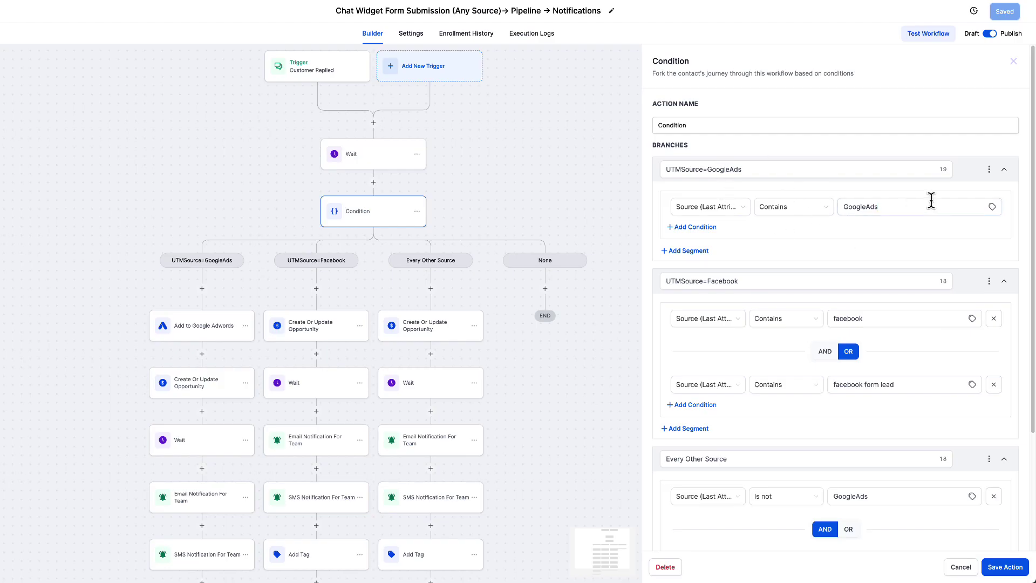
pyautogui.click(845, 198)
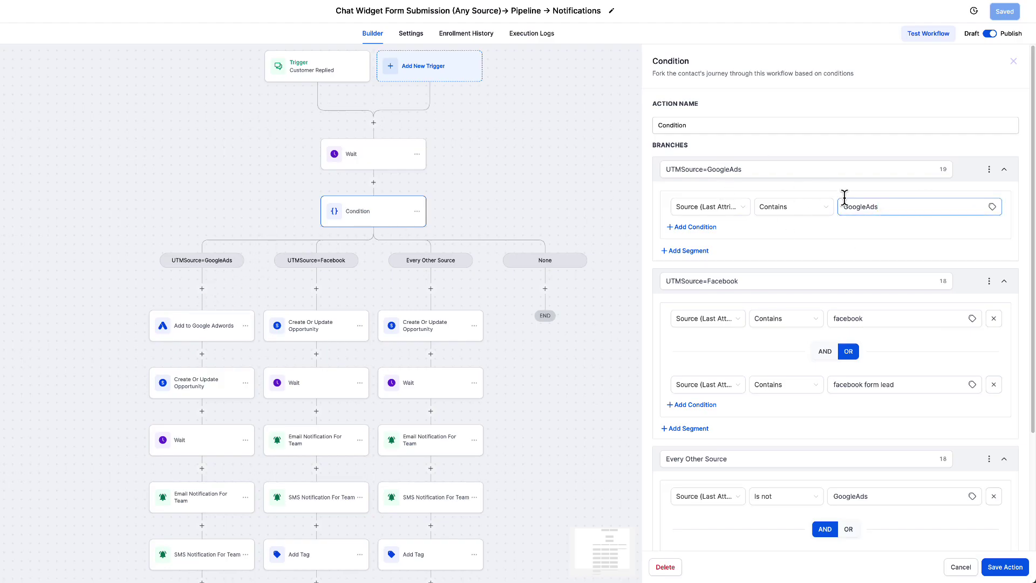
pyautogui.click(839, 200)
pyautogui.doubleClick(842, 207)
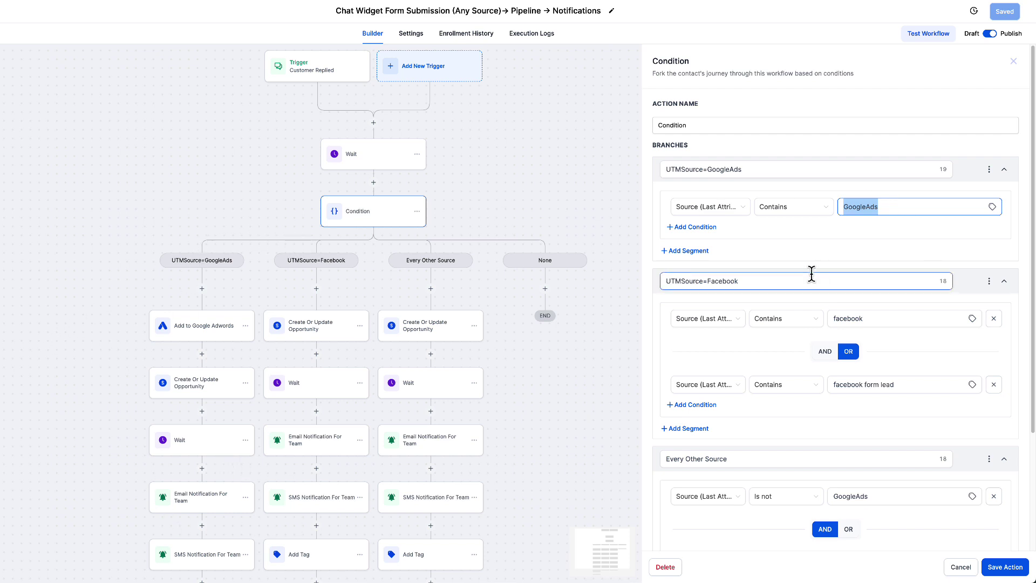
# - Examine the UTMSource=Facebook branch's name and its two source condition values
pyautogui.click(990, 170)
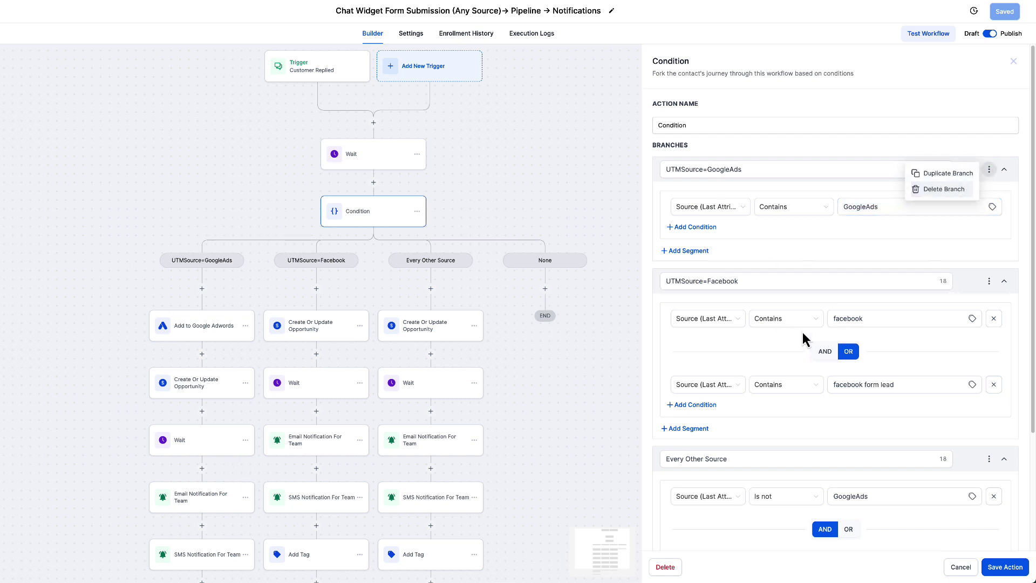
pyautogui.scroll(-1, 845, 361)
pyautogui.click(704, 225)
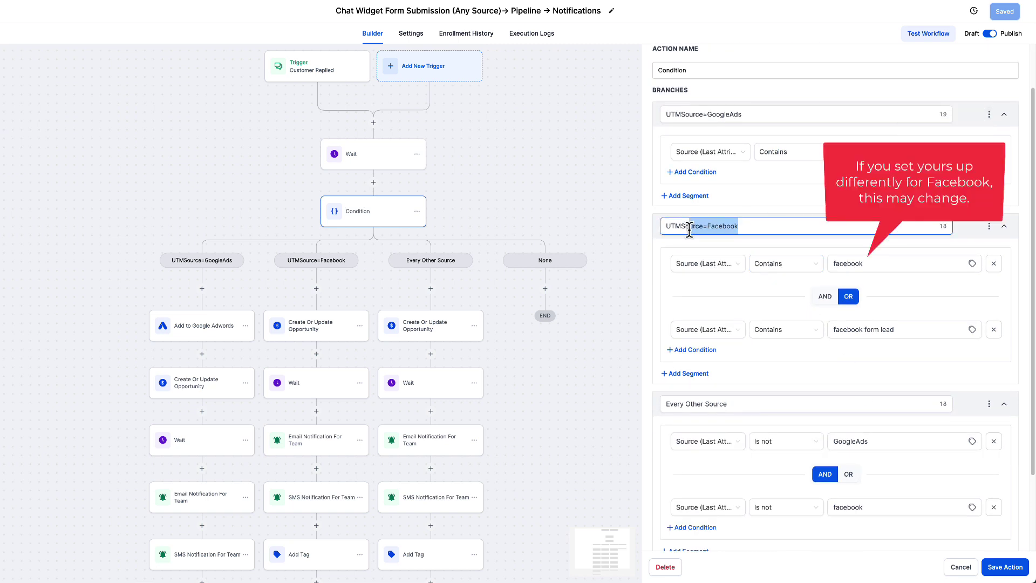
pyautogui.moveTo(912, 264); pyautogui.dragTo(807, 275)
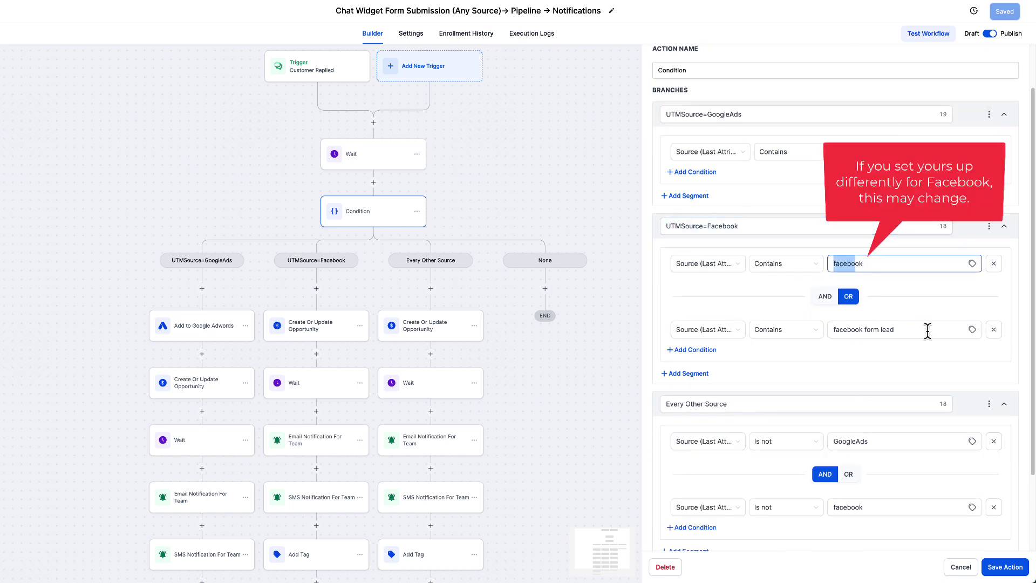
pyautogui.moveTo(928, 331); pyautogui.dragTo(826, 334)
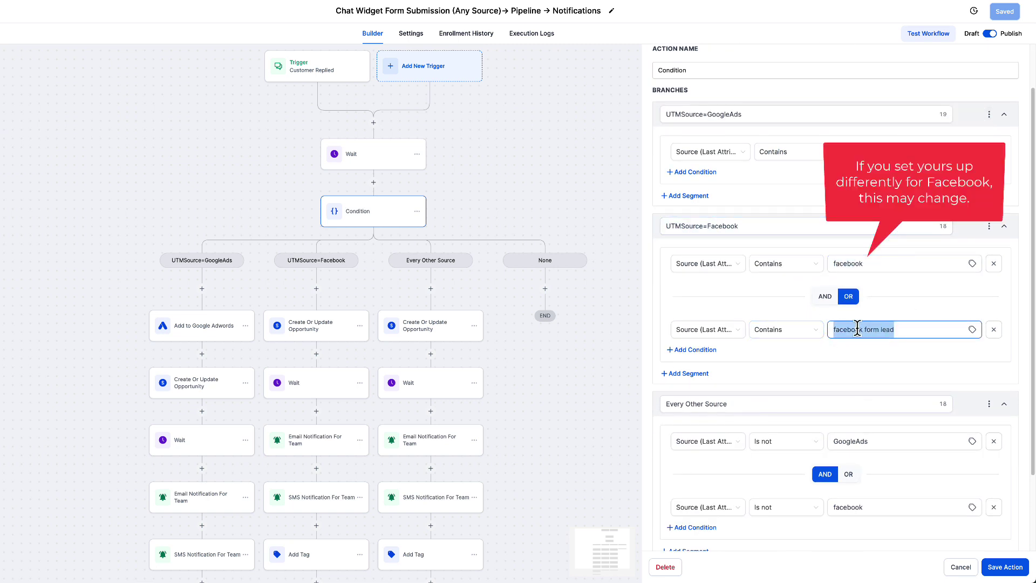
# - Examine the Every Other Source branch's name and source exclusion conditions, and close the Condition action without saving
pyautogui.click(730, 218)
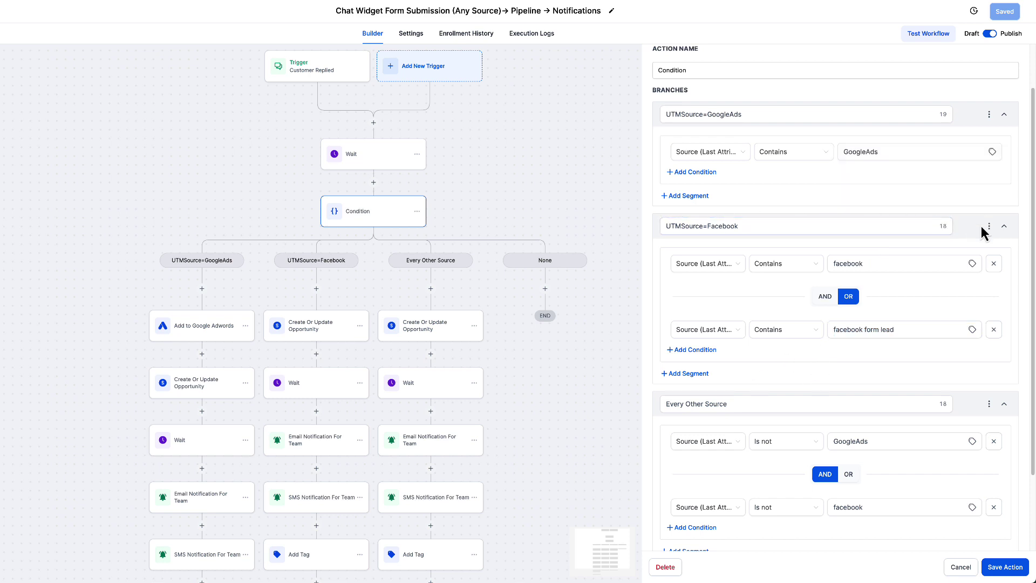
pyautogui.scroll(-3, 804, 342)
pyautogui.moveTo(742, 307); pyautogui.dragTo(665, 307)
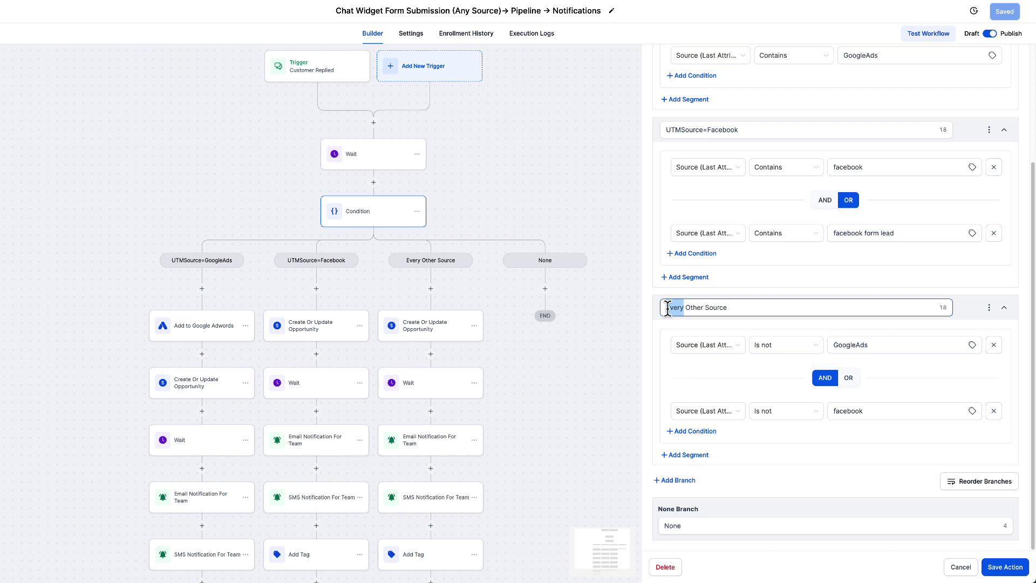
pyautogui.click(762, 307)
pyautogui.doubleClick(875, 344)
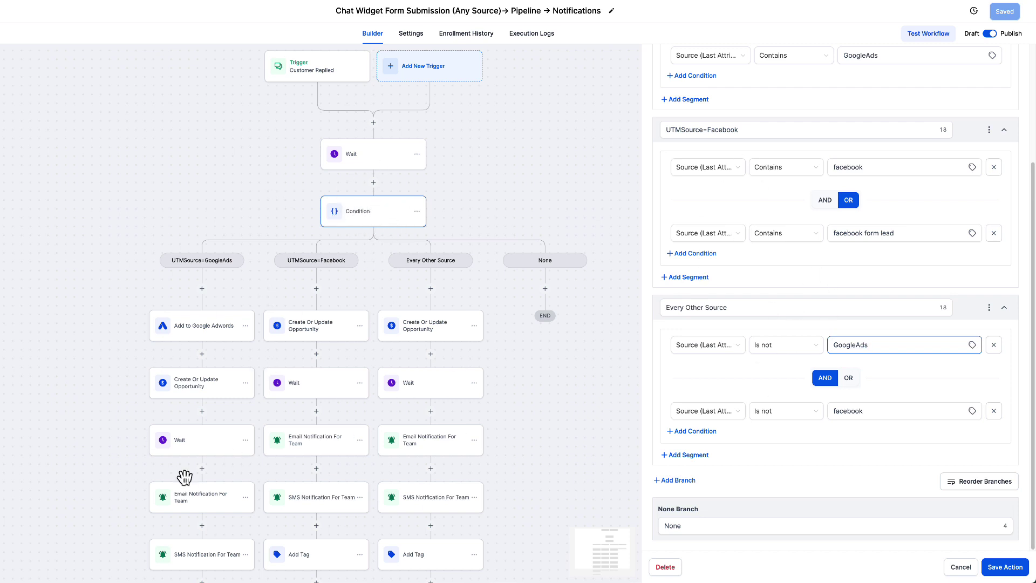
pyautogui.moveTo(377, 435); pyautogui.dragTo(402, 306)
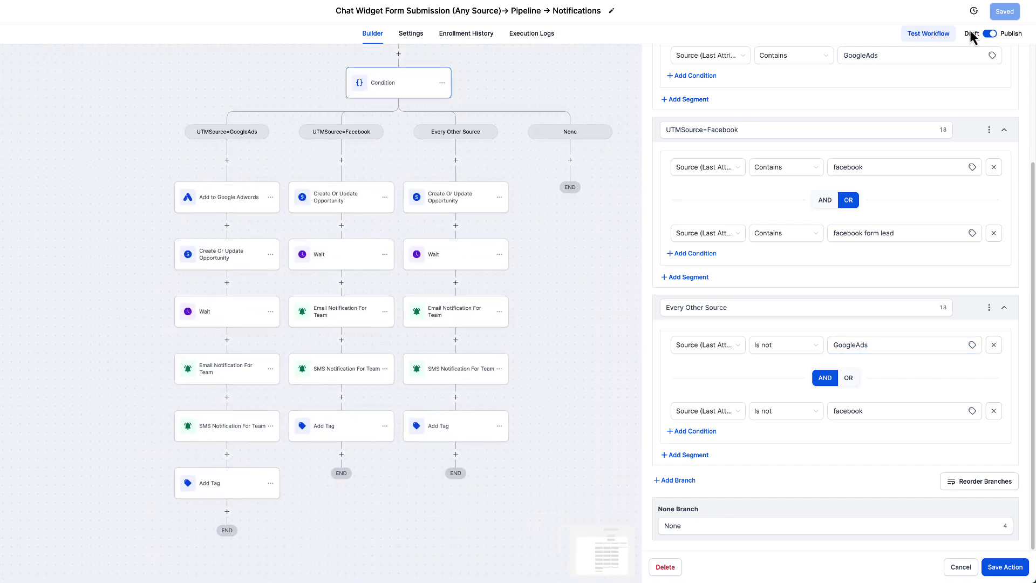
pyautogui.scroll(5, 909, 324)
pyautogui.click(960, 566)
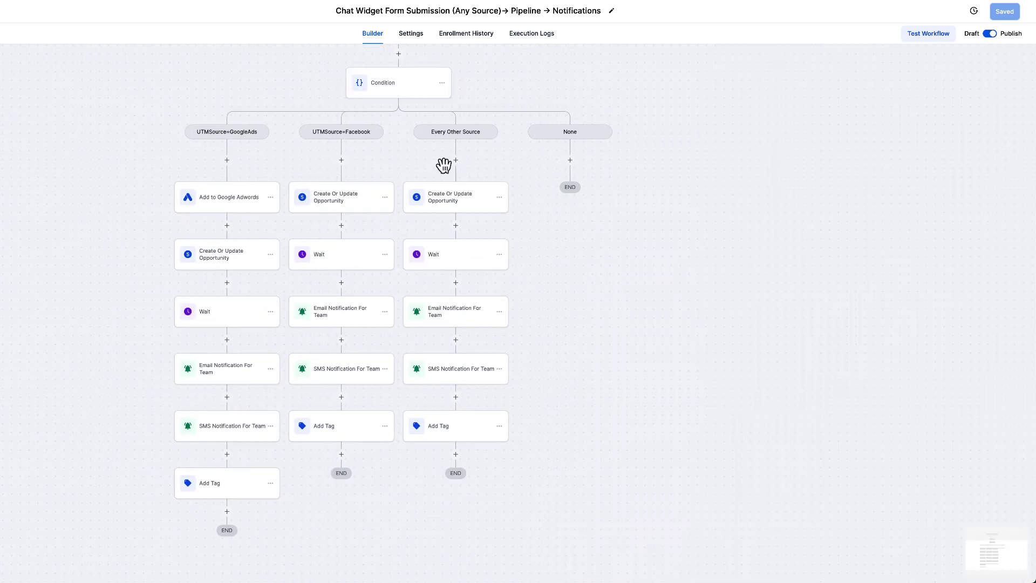
# - Search the available actions for "googl" at the start of the UTMSource=GoogleAds branch
pyautogui.scroll(1, 418, 135)
pyautogui.click(228, 216)
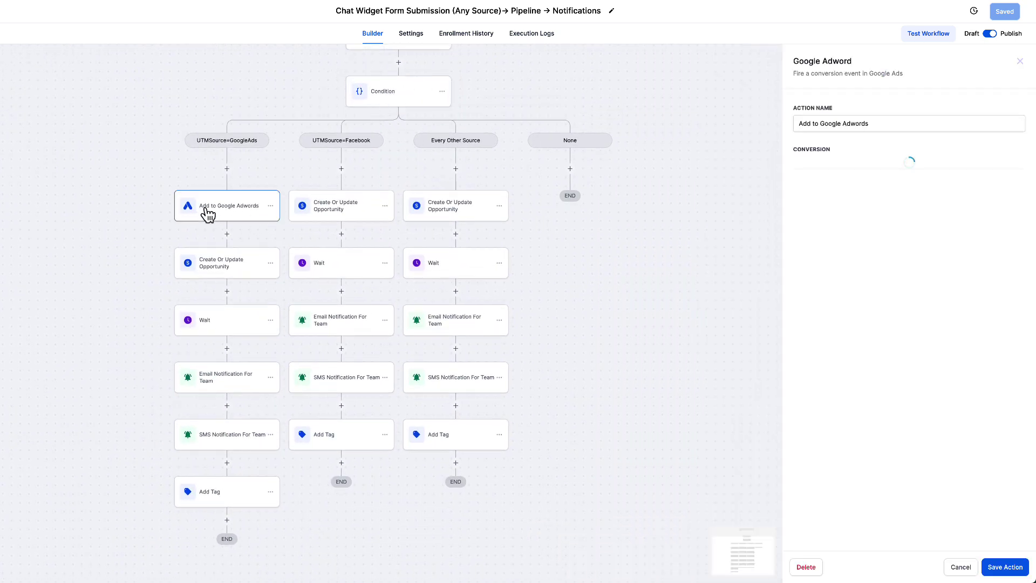
pyautogui.click(233, 171)
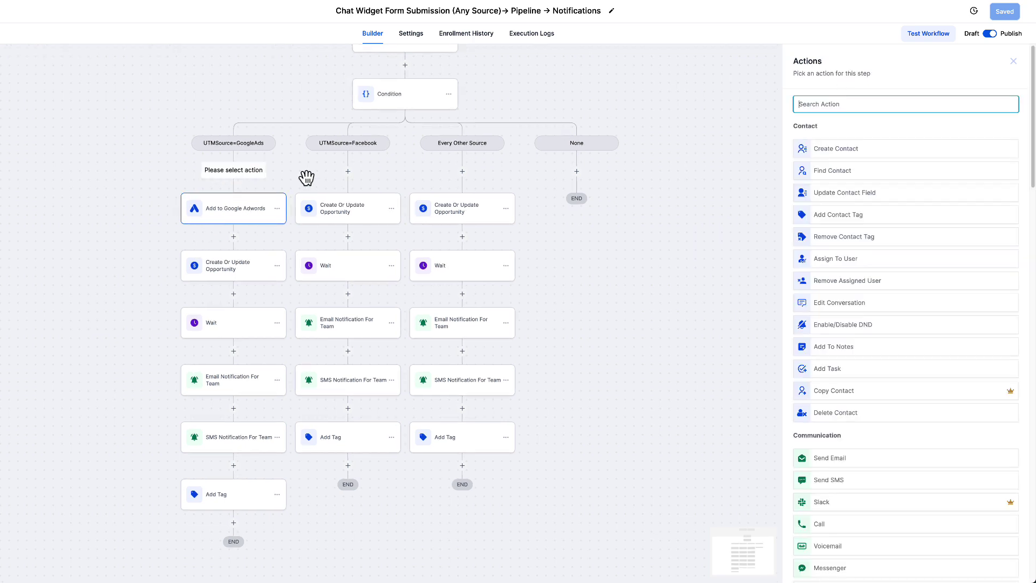
pyautogui.write('googl')
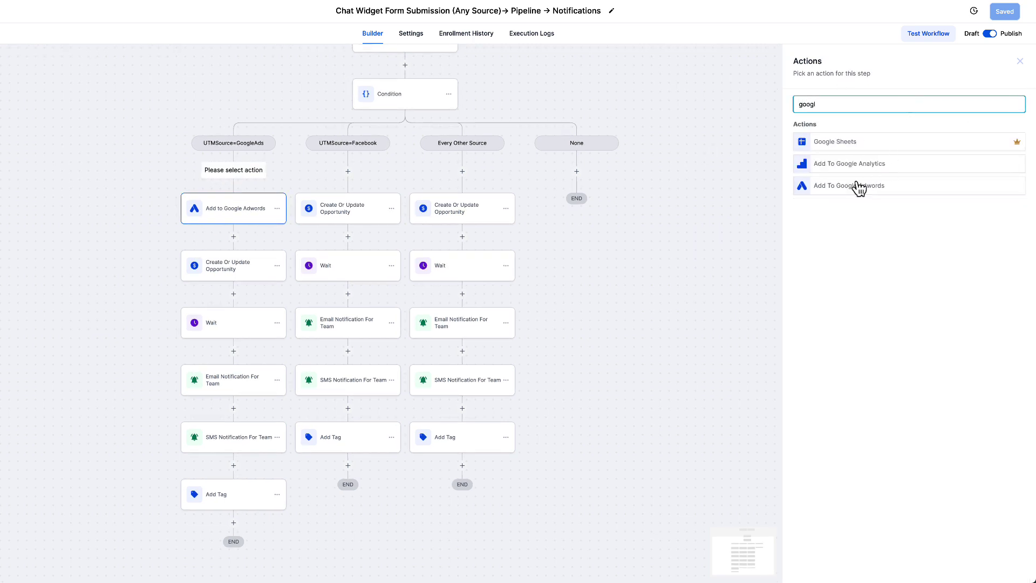
# - Open the UTMSource=GoogleAds branch's Add to Google Adwords action and set its conversion to Other
pyautogui.click(246, 215)
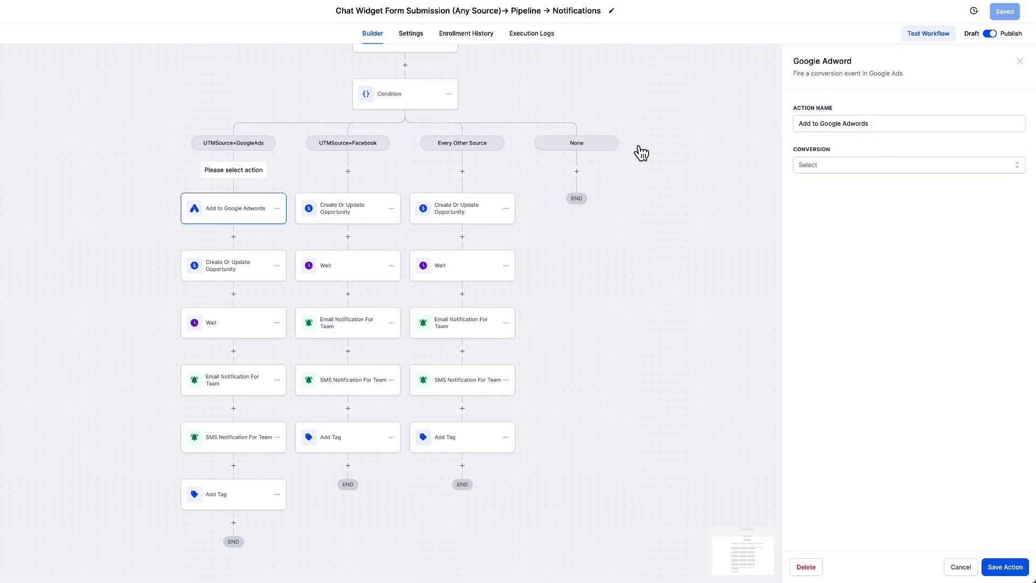
pyautogui.click(860, 167)
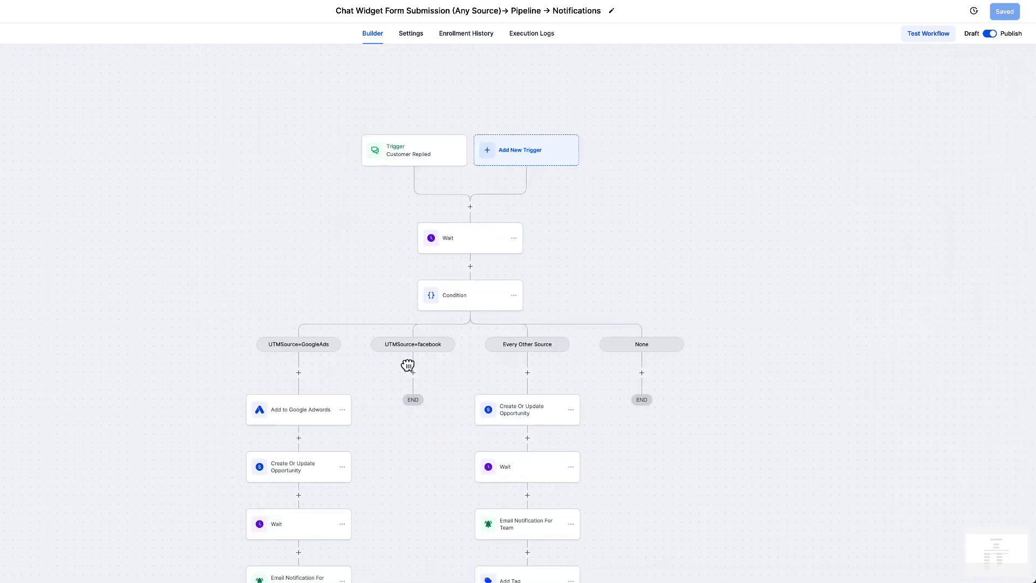
pyautogui.moveTo(407, 363); pyautogui.dragTo(428, 207)
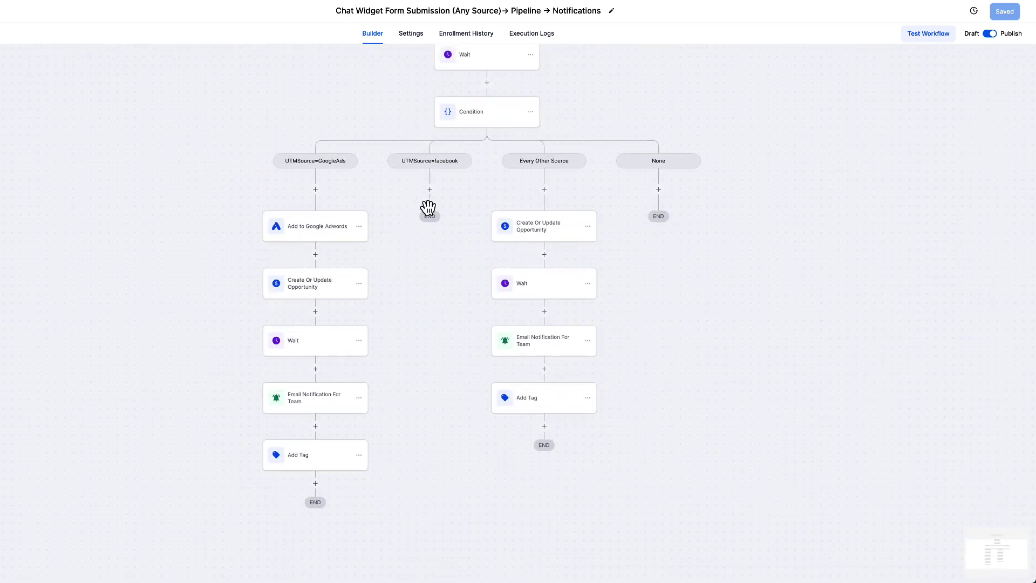
pyautogui.click(327, 237)
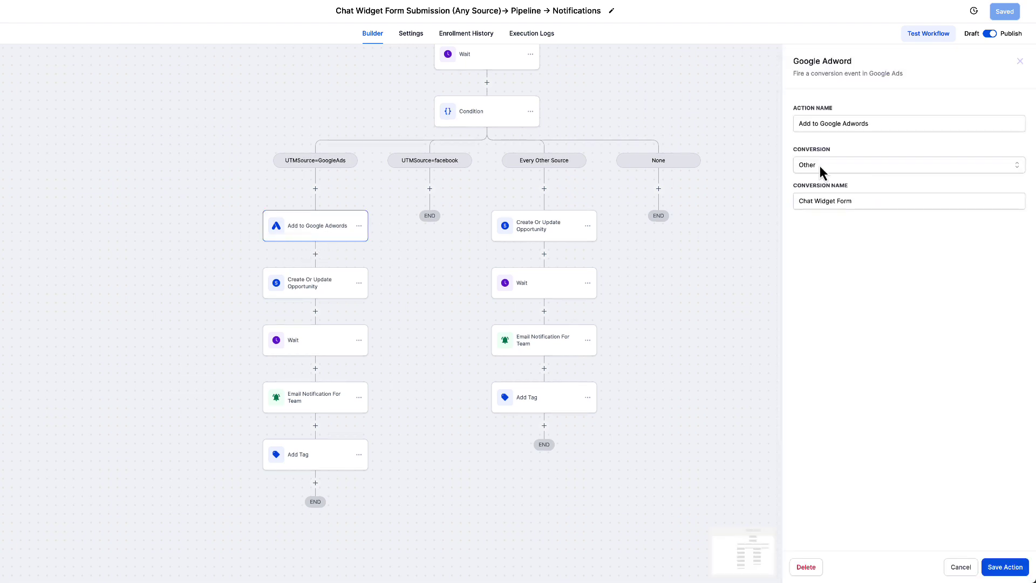
pyautogui.click(817, 165)
pyautogui.click(812, 217)
# - Examine the conversion name "Chat Widget Form" entered in the Add to Google Adwords action
pyautogui.moveTo(886, 200); pyautogui.dragTo(747, 206)
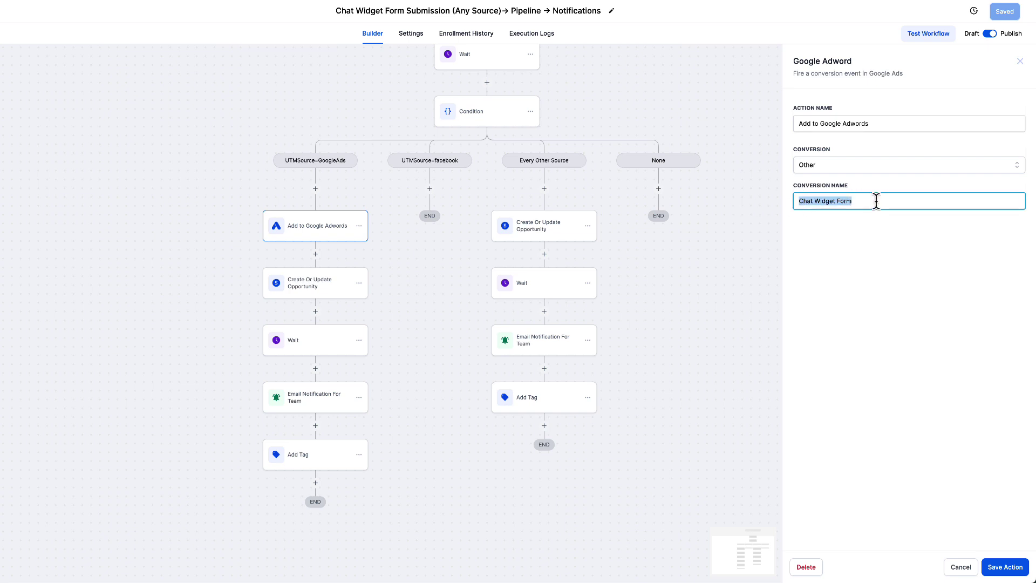
pyautogui.tripleClick(902, 201)
pyautogui.click(898, 201)
pyautogui.moveTo(884, 201); pyautogui.dragTo(858, 203)
pyautogui.tripleClick(792, 203)
pyautogui.click(876, 221)
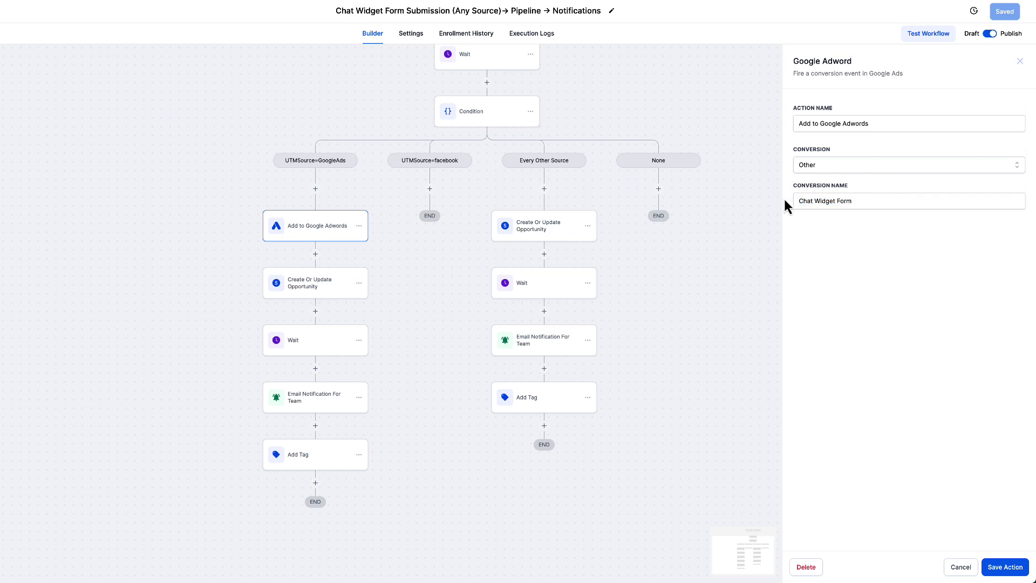
pyautogui.moveTo(851, 205); pyautogui.dragTo(767, 203)
pyautogui.click(853, 202)
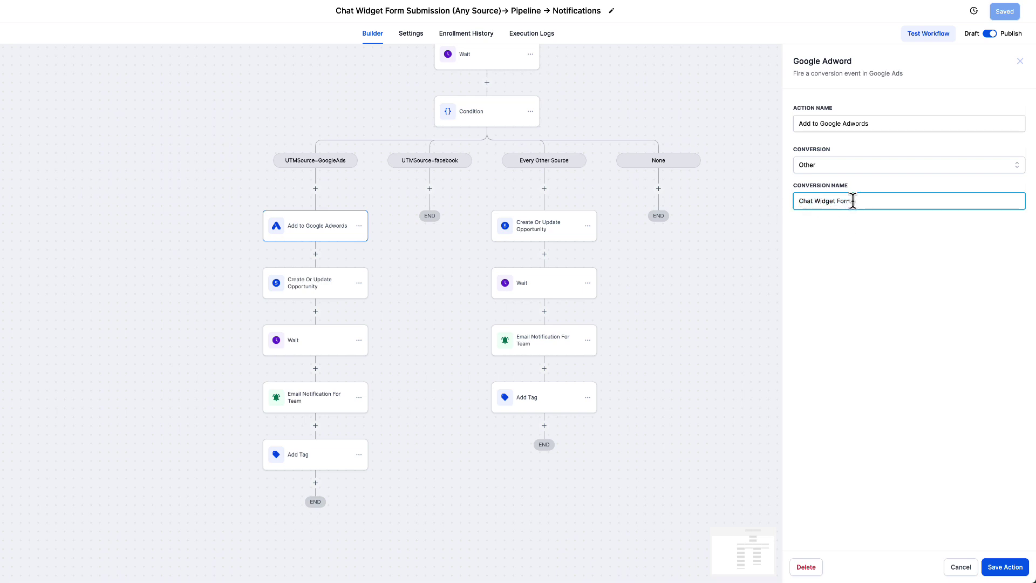
pyautogui.moveTo(853, 201); pyautogui.dragTo(779, 203)
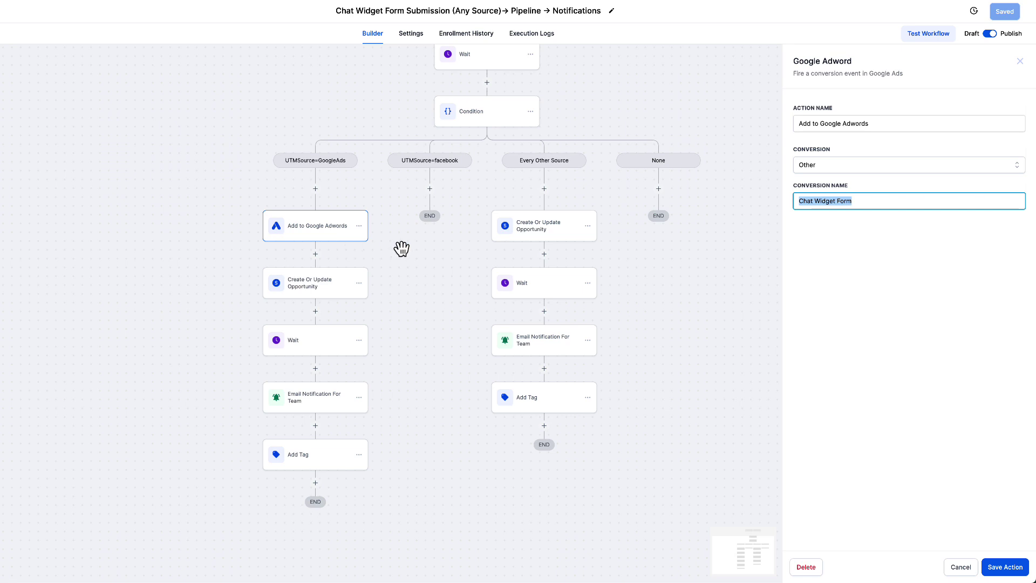
pyautogui.click(930, 241)
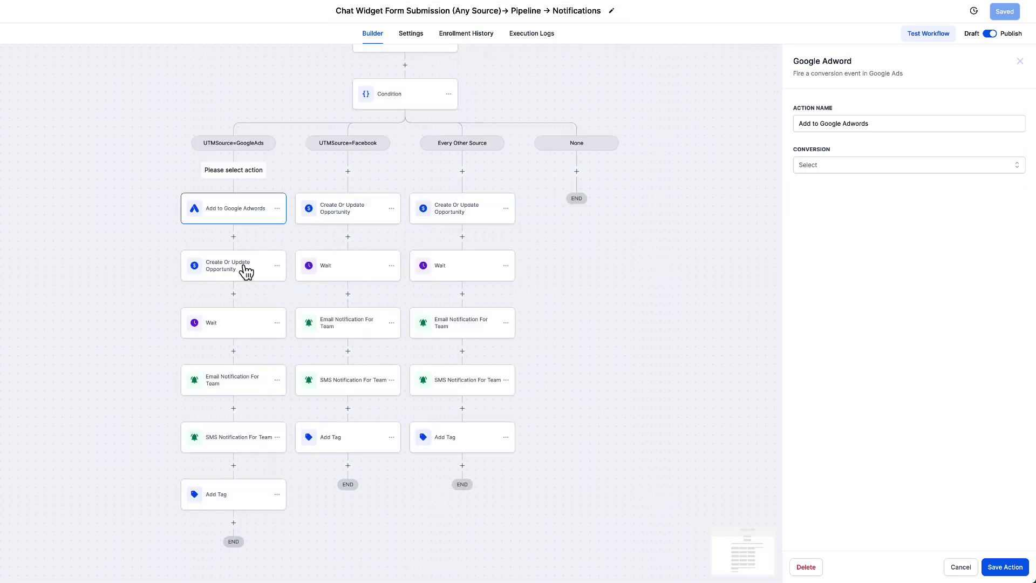
# - Examine the settings of the UTMSource=GoogleAds branch's Create Or Update Opportunity, Wait and Email Notification For Team actions
pyautogui.click(246, 269)
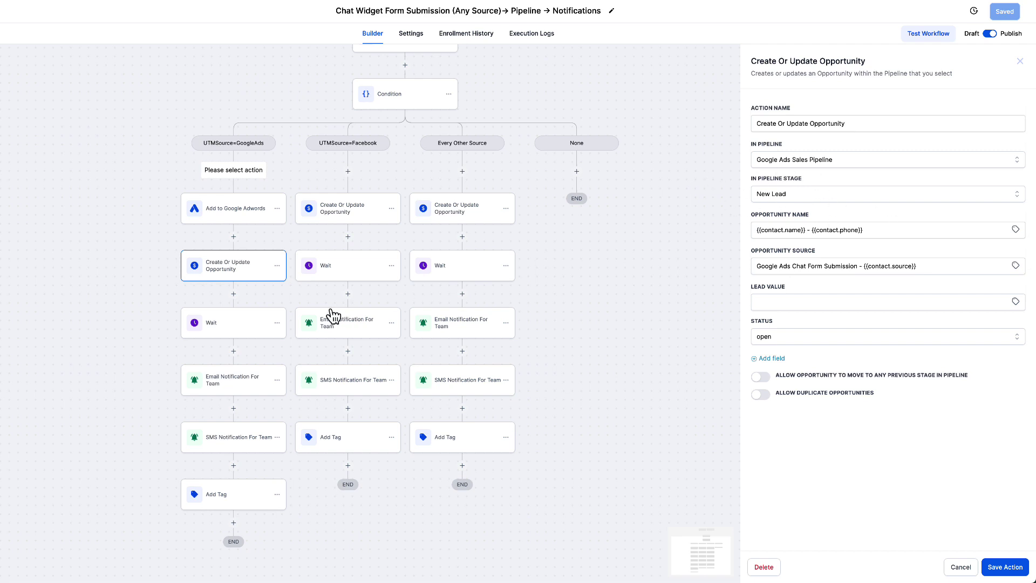
pyautogui.click(219, 334)
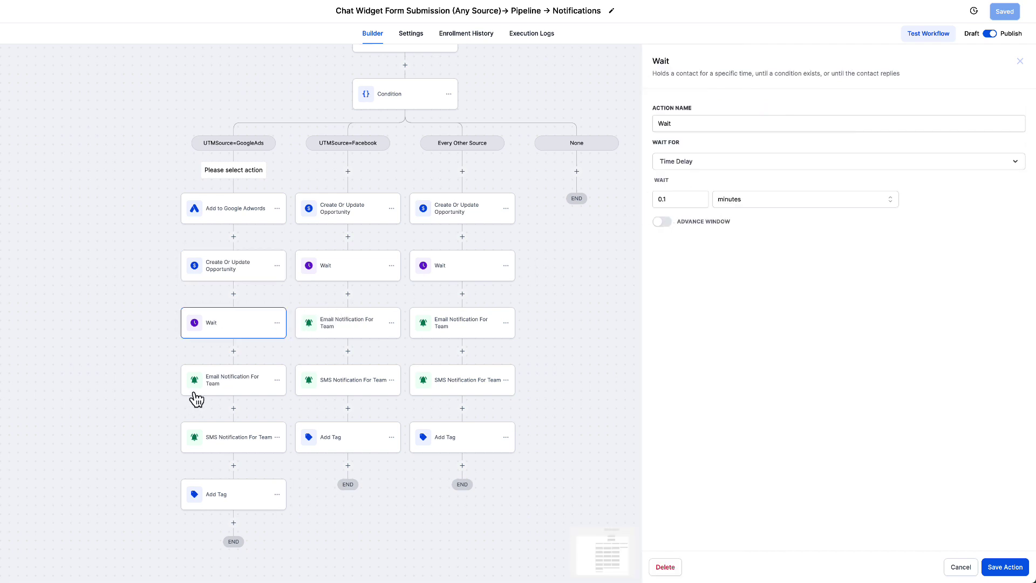
pyautogui.click(252, 389)
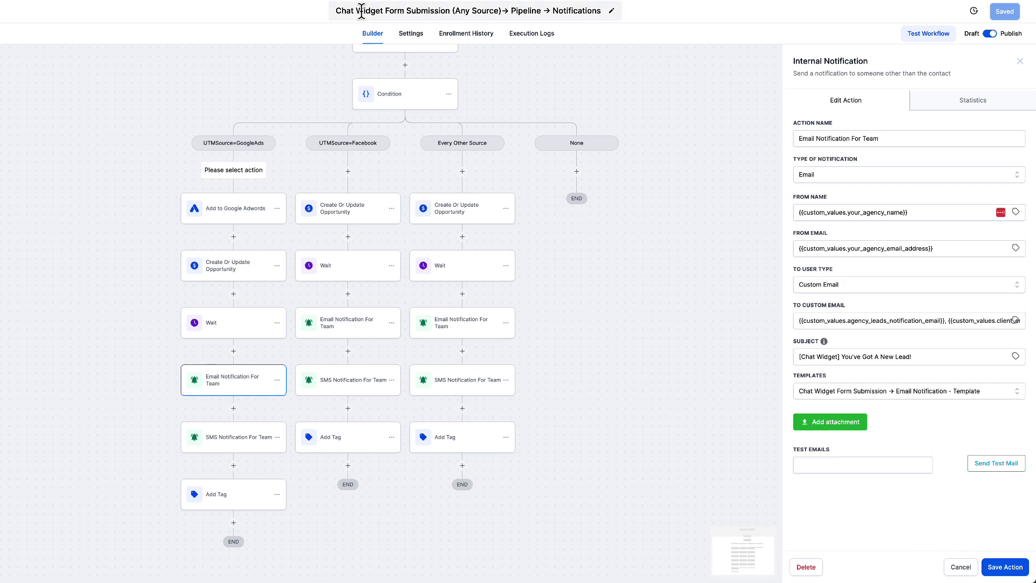
# - Leave the workflow and open the "Chat Widget Form Submission -> Email Notification - Template" among the marketing email templates
pyautogui.hotkey('alt', 'Left')
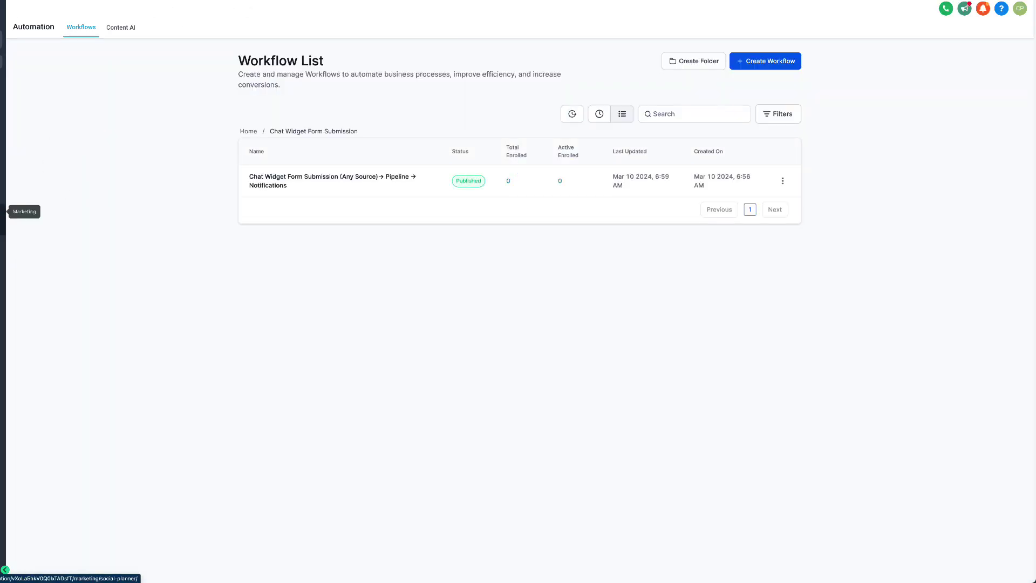
pyautogui.click(3, 211)
pyautogui.moveTo(121, 28)
pyautogui.click(121, 64)
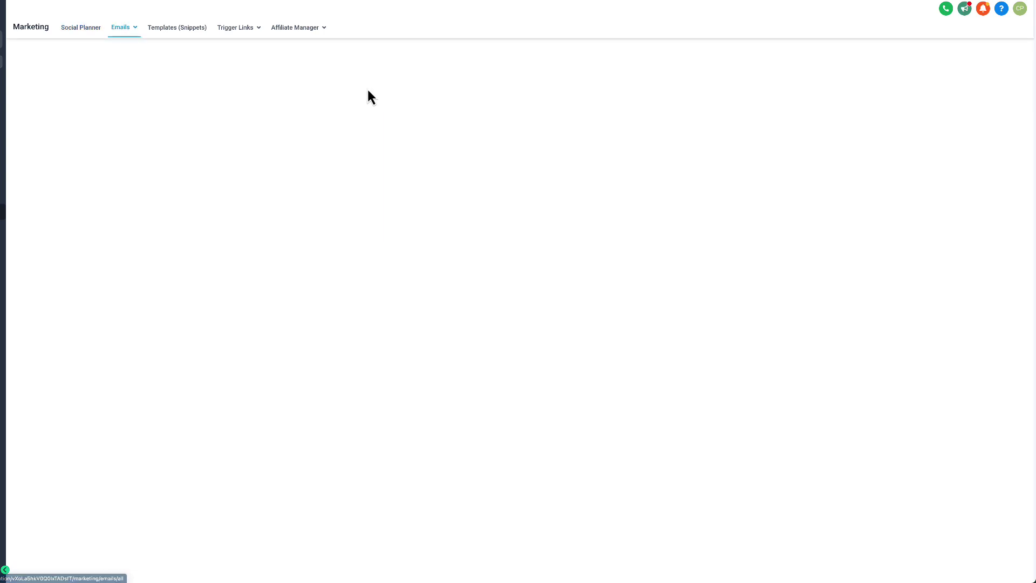
pyautogui.click(360, 169)
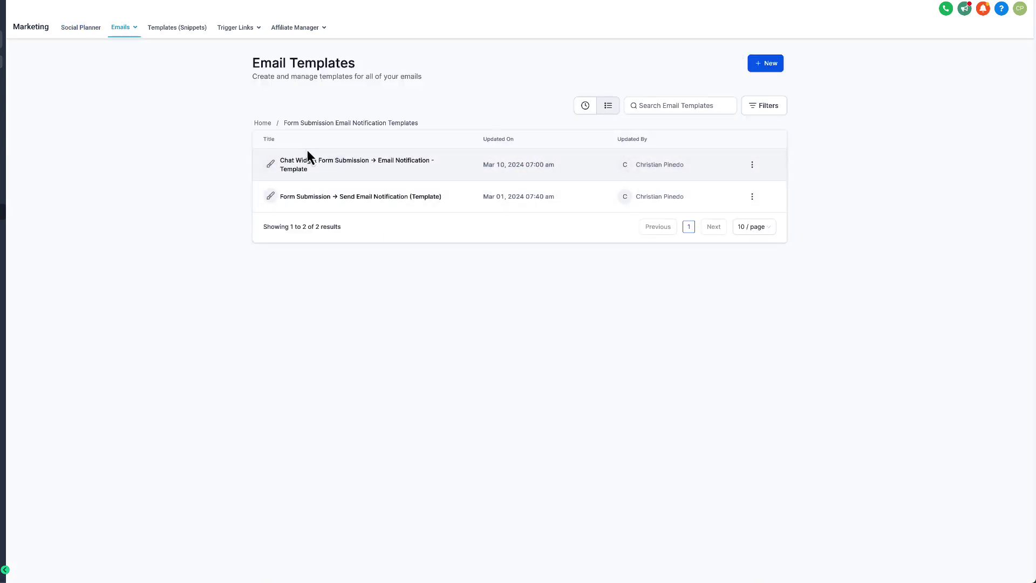
pyautogui.click(354, 171)
# - Examine the email template's {{location.name}} greeting, its lead details and its {{message.body}} placeholder
pyautogui.click(507, 80)
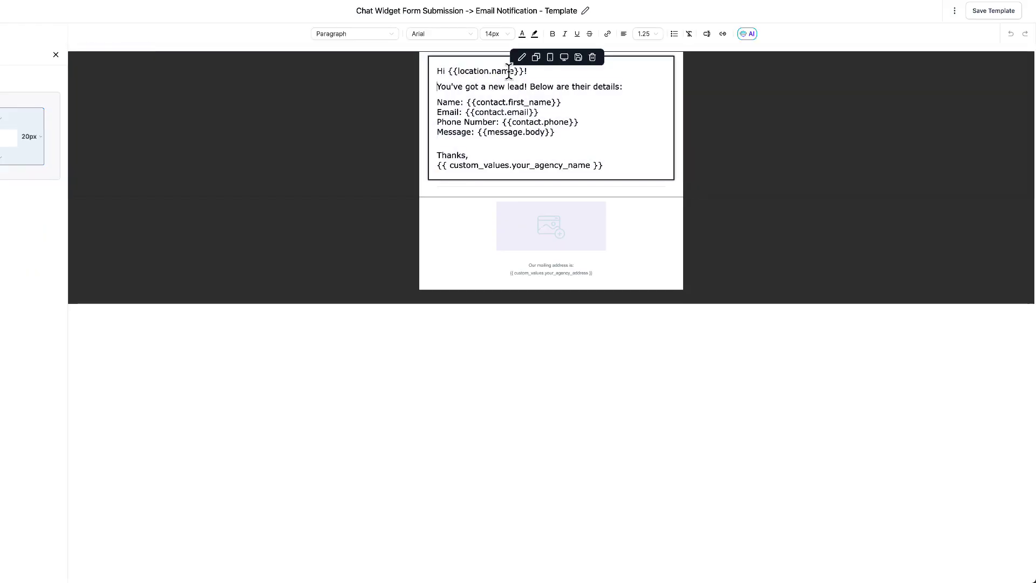
pyautogui.moveTo(522, 70); pyautogui.dragTo(448, 71)
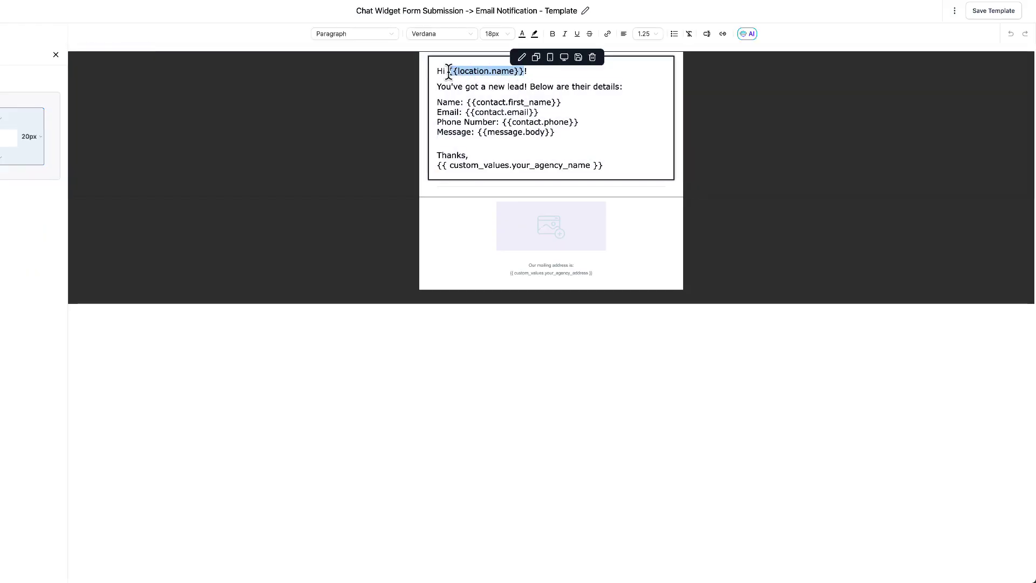
pyautogui.click(524, 86)
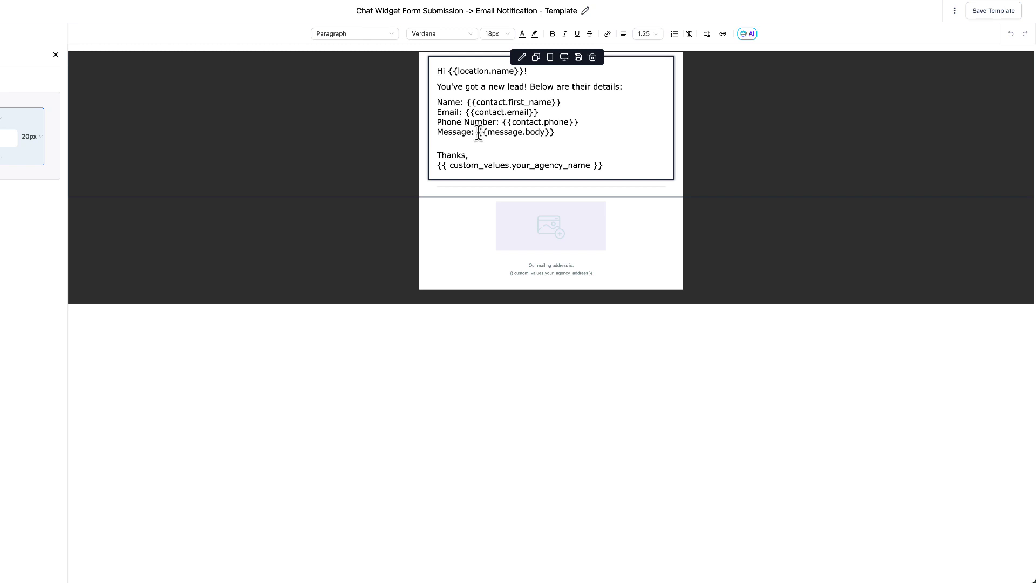
pyautogui.moveTo(478, 133)
pyautogui.mouseDown()
pyautogui.moveTo(576, 132)
pyautogui.moveTo(476, 134)
pyautogui.mouseUp()
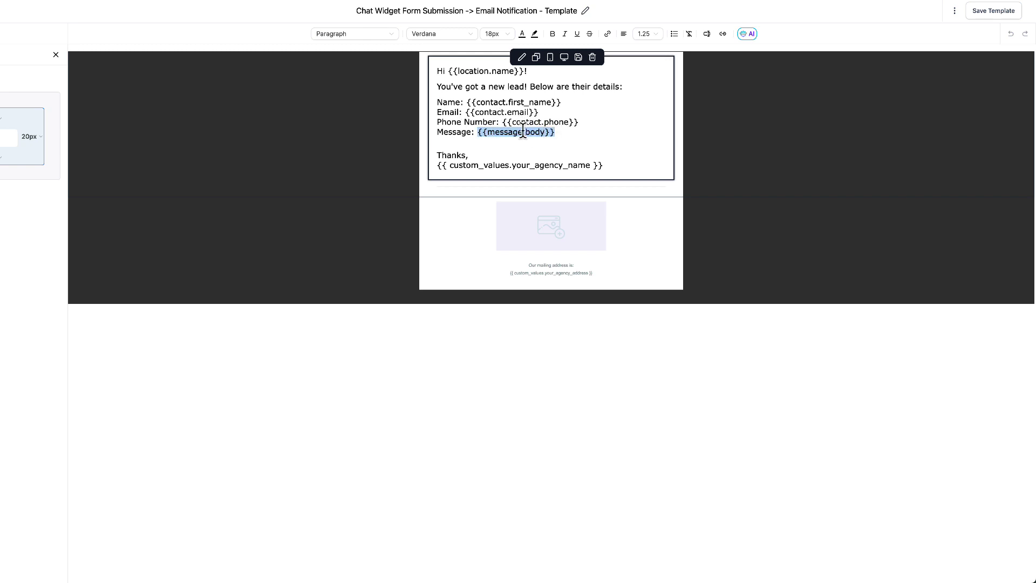
# - Search the email editor's custom values for "message" and compare them with the template's {{message.body}} placeholder
pyautogui.click(706, 36)
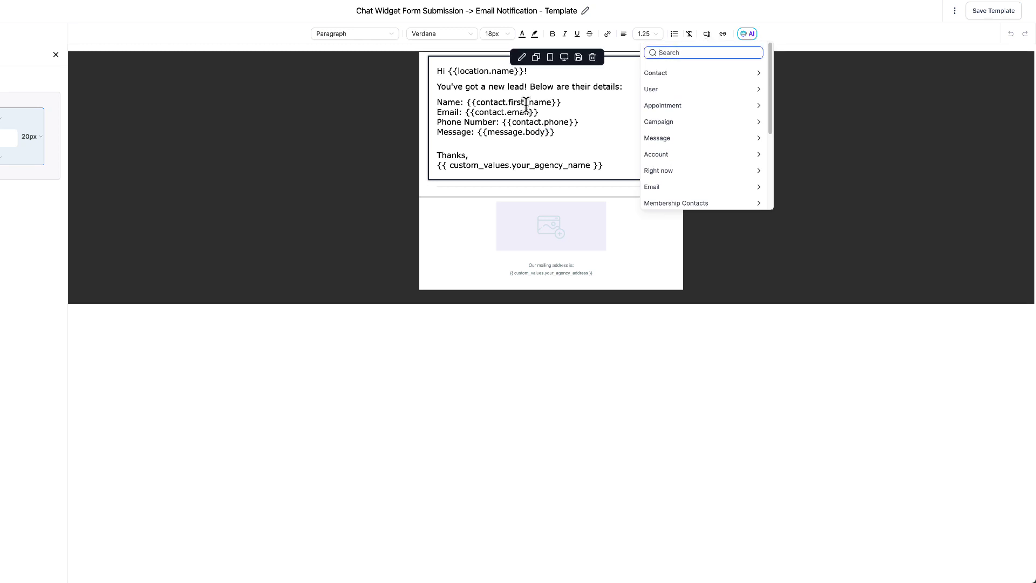
pyautogui.write('message')
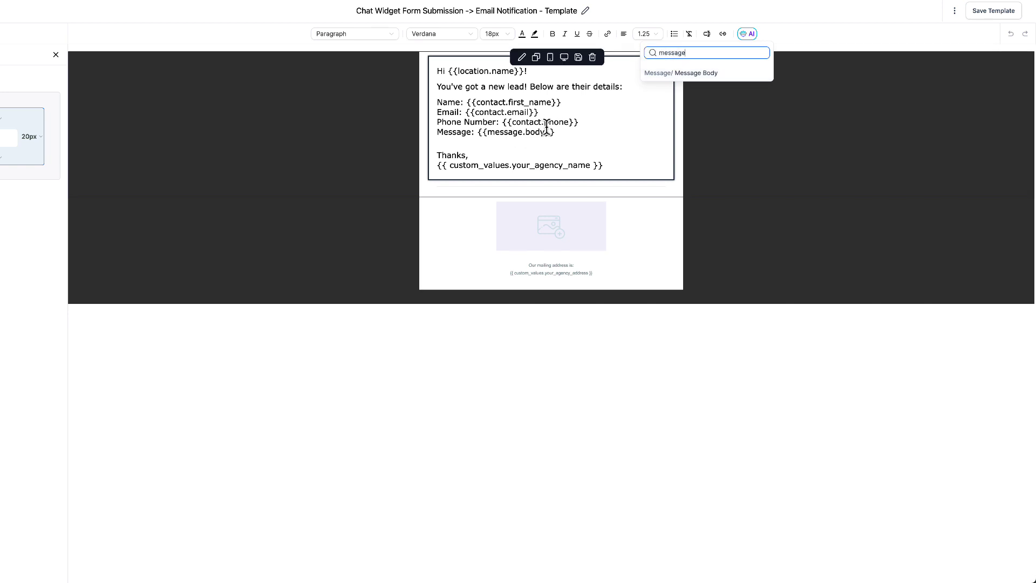
pyautogui.moveTo(554, 132); pyautogui.dragTo(482, 131)
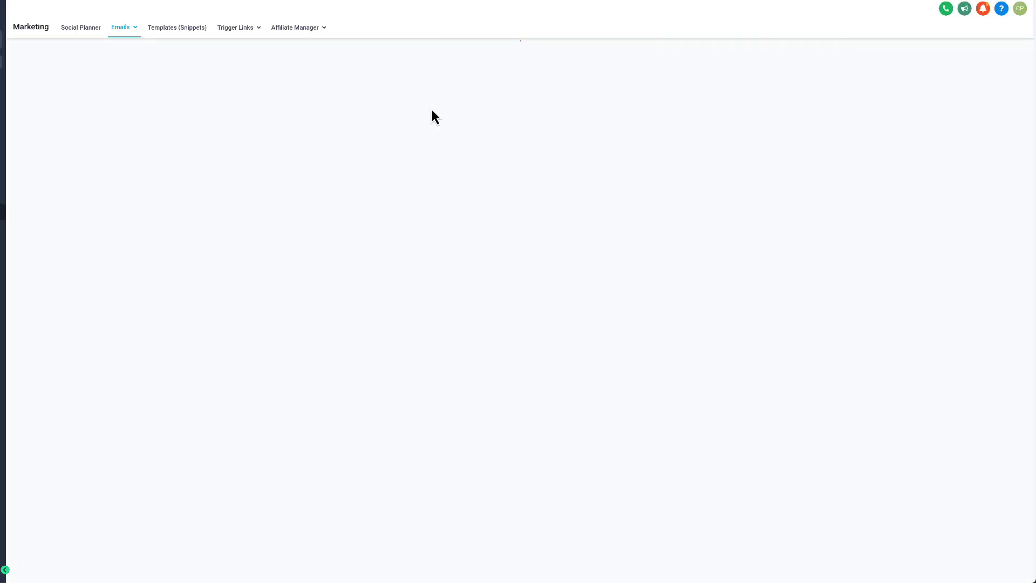
# - Return to the workflow, check the Email Notification For Team action's type, and search for "inter" among the actions available after the GoogleAds branch's Wait
pyautogui.click(286, 162)
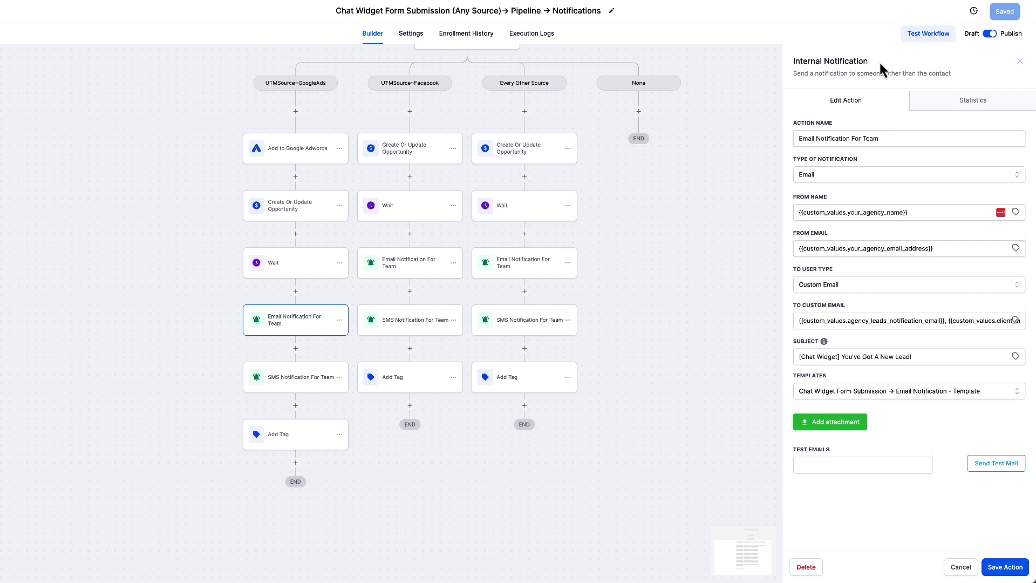
pyautogui.tripleClick(795, 61)
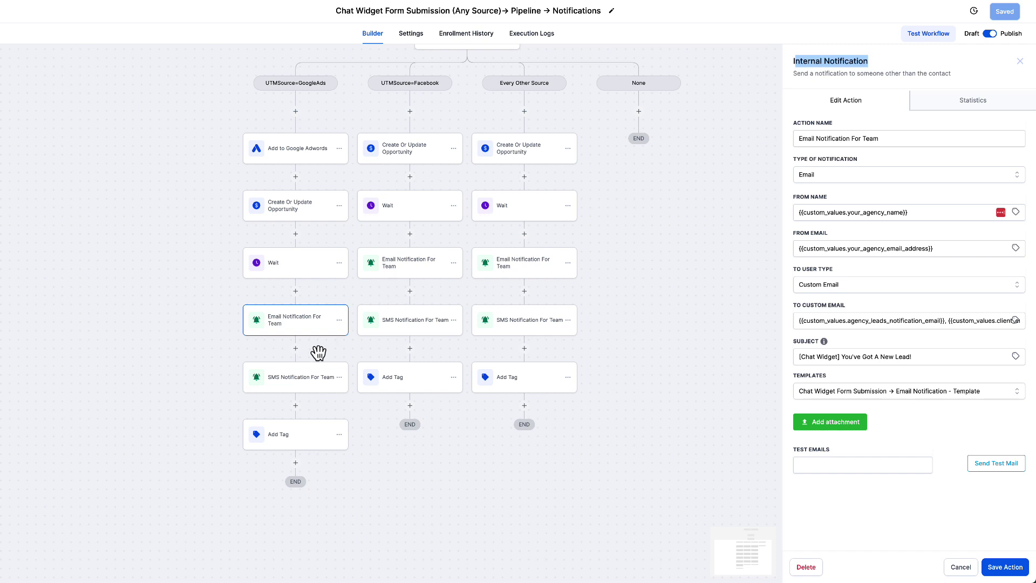
pyautogui.click(303, 300)
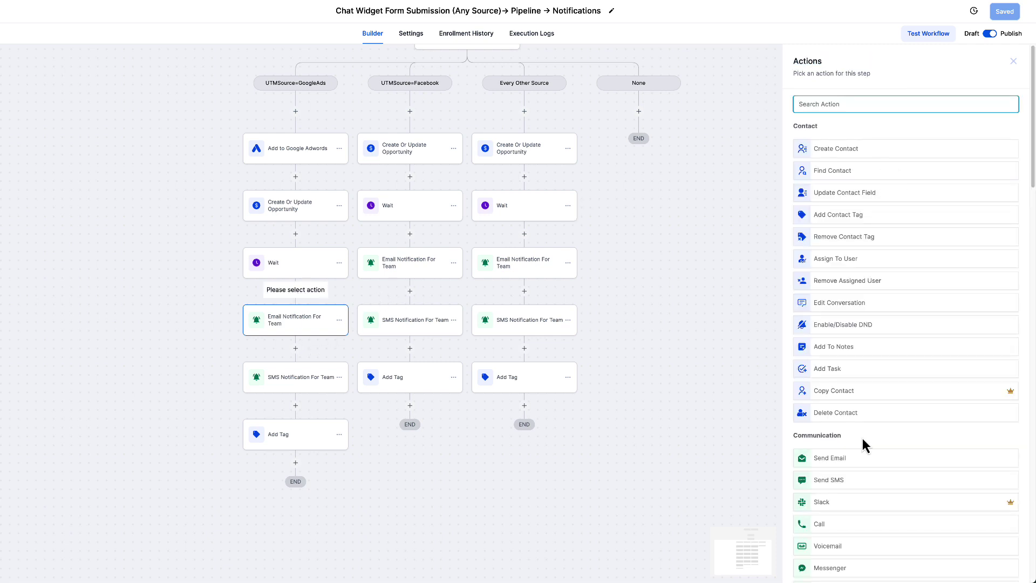
pyautogui.scroll(-3, 853, 378)
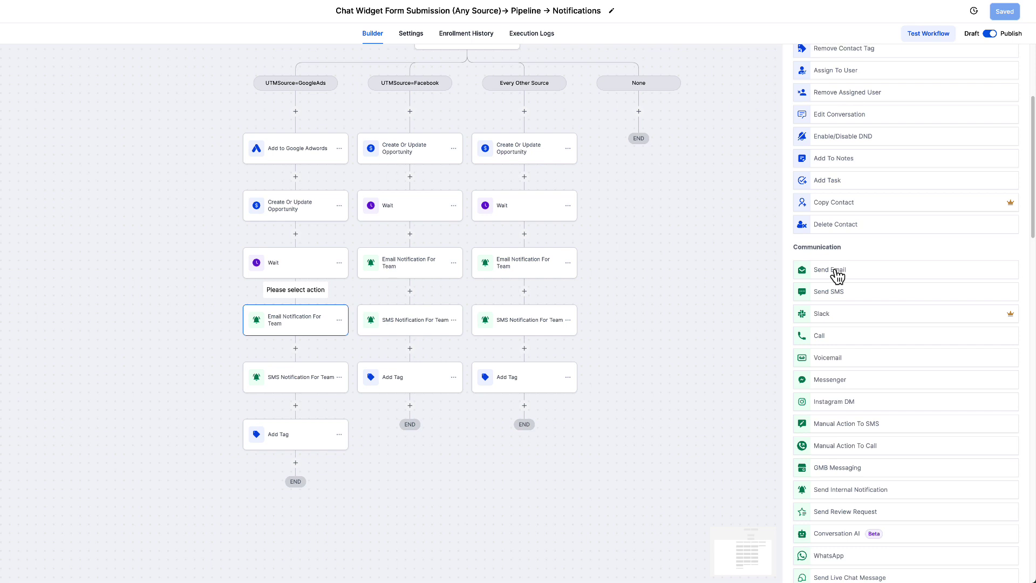
pyautogui.scroll(-1, 873, 367)
pyautogui.write('inter')
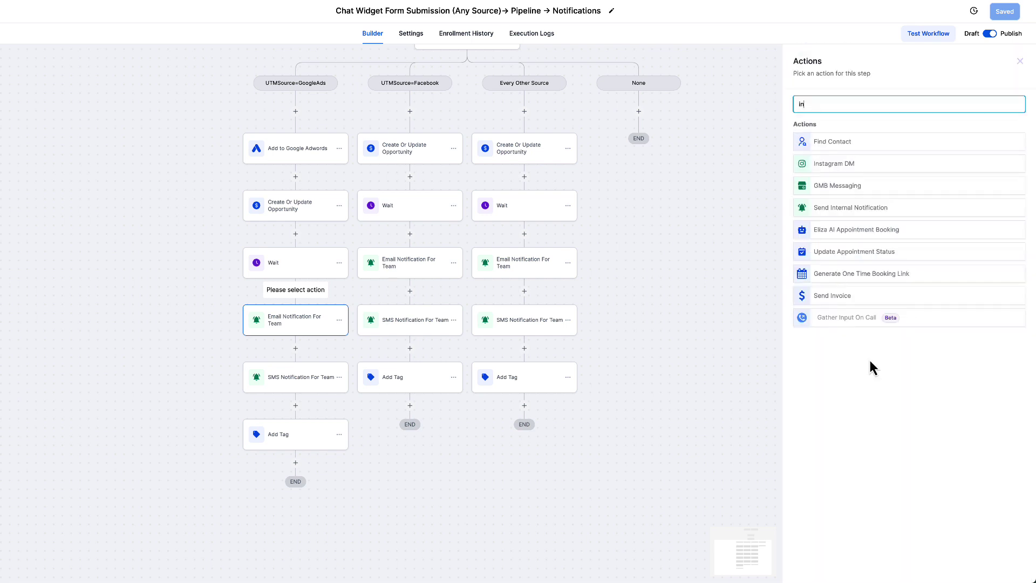
pyautogui.click(844, 141)
pyautogui.click(837, 161)
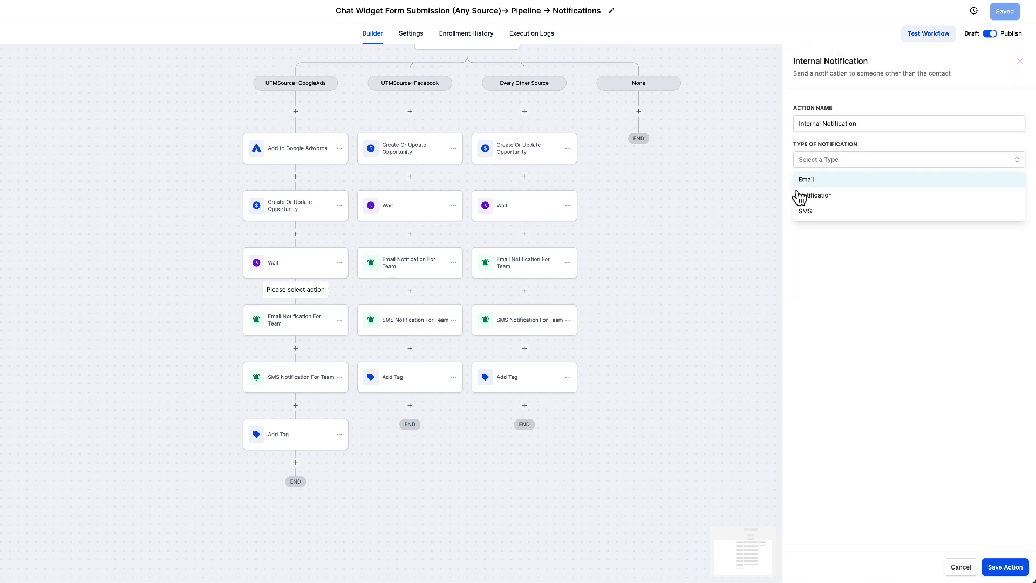
pyautogui.click(823, 179)
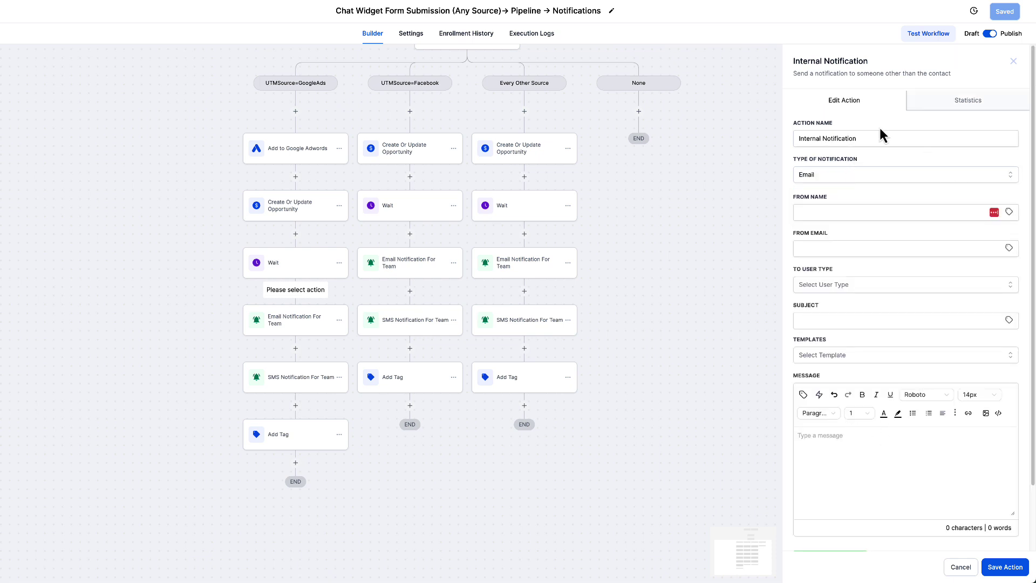
pyautogui.click(1014, 63)
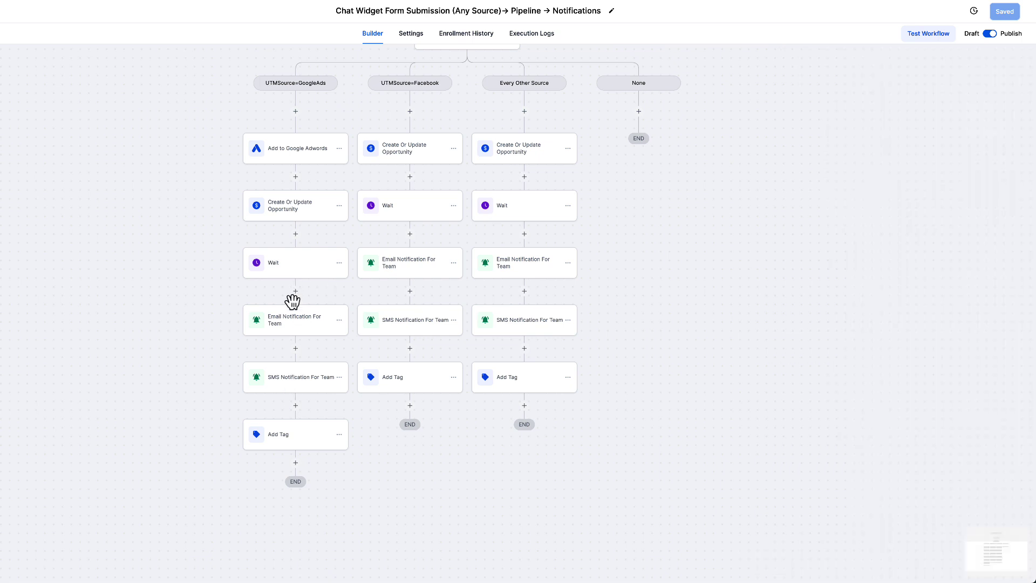
# - Check the GoogleAds branch's SMS Notification For Team action, and look at a blank text template among the marketing message templates
pyautogui.click(294, 384)
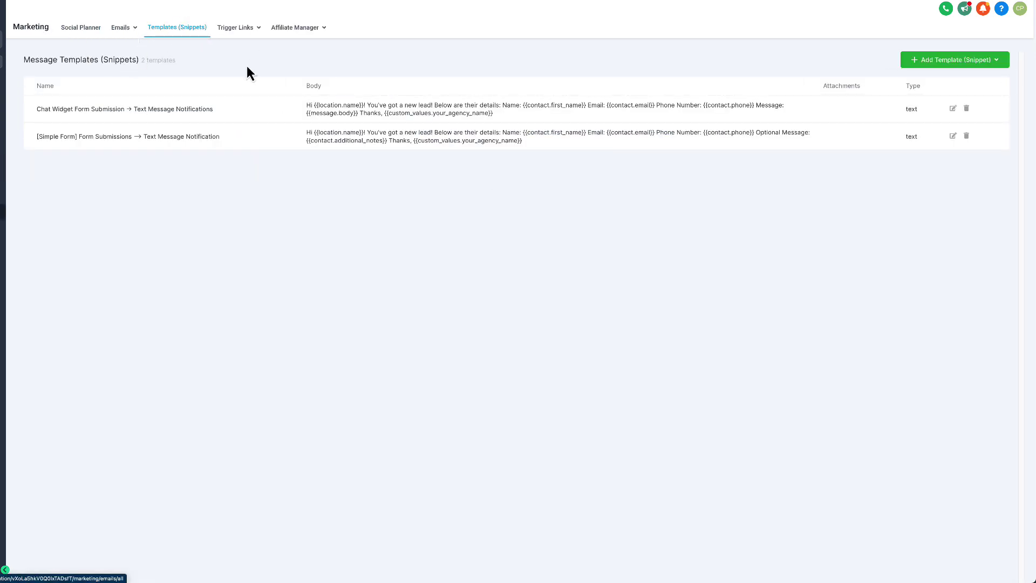
pyautogui.click(967, 68)
pyautogui.click(953, 78)
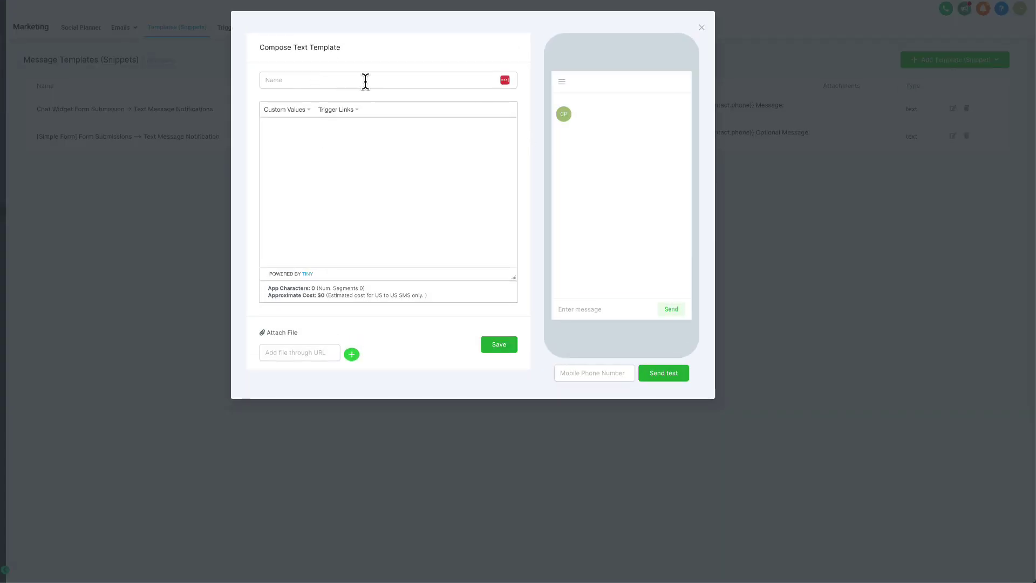
pyautogui.click(176, 130)
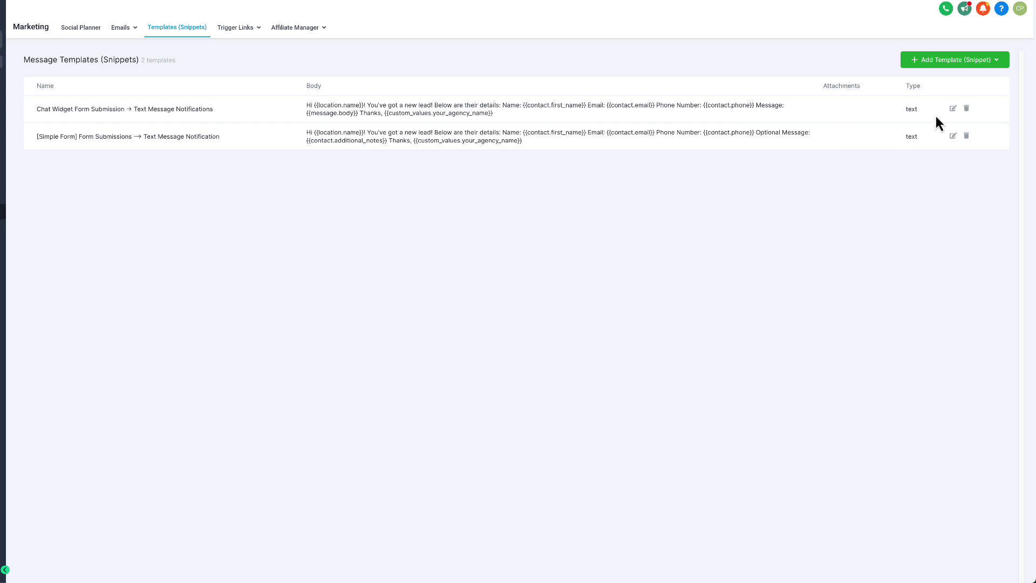
# - Open the "Chat Widget Form Submission -> Text Message Notifications" template, examine its lead details and message preview, and close it
pyautogui.click(952, 109)
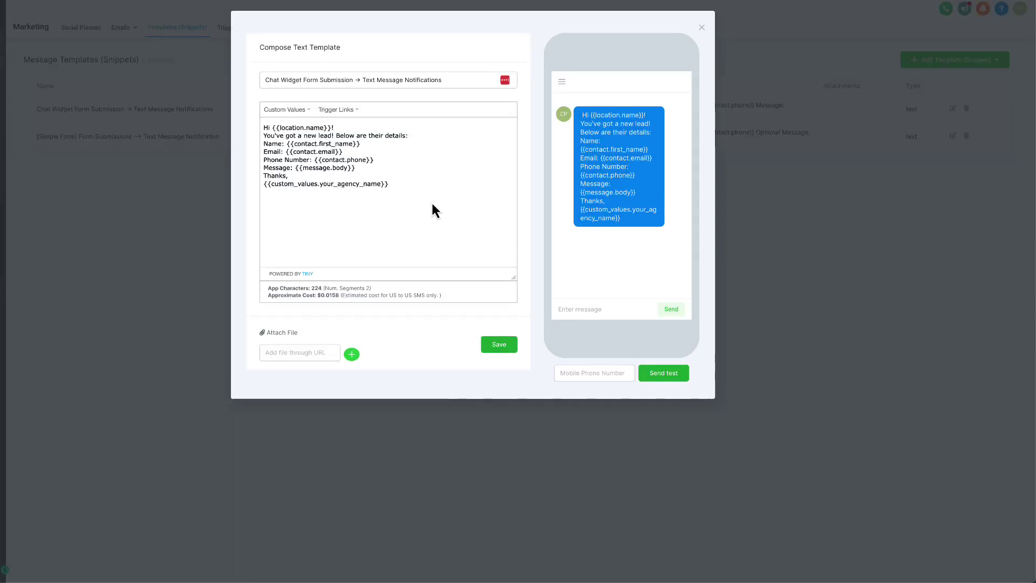
pyautogui.moveTo(435, 211); pyautogui.dragTo(255, 125)
pyautogui.click(293, 144)
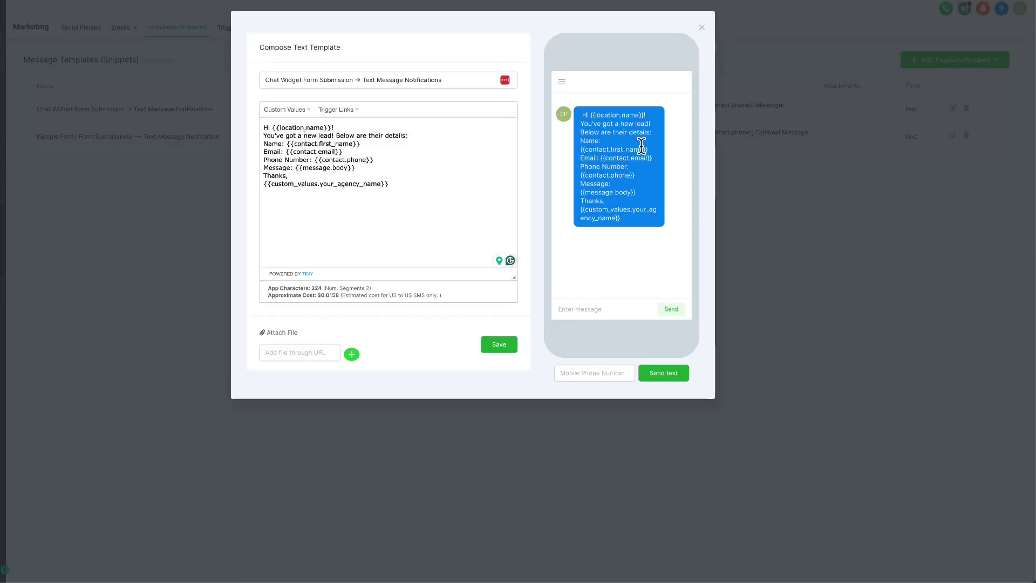
pyautogui.moveTo(581, 114)
pyautogui.mouseDown()
pyautogui.moveTo(632, 226)
pyautogui.moveTo(585, 115)
pyautogui.mouseUp()
pyautogui.click(723, 33)
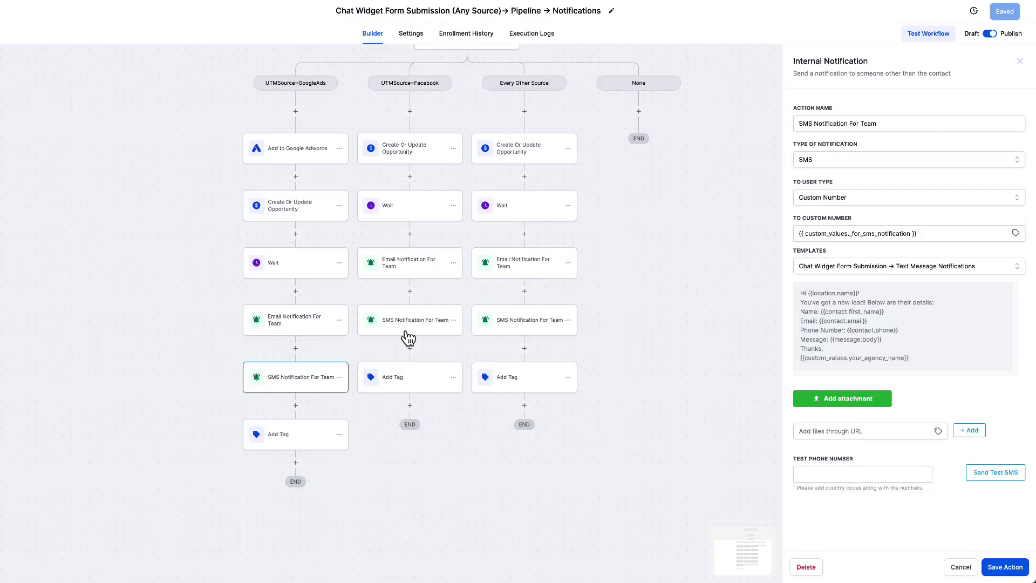
# - In the workflow, check the tag assigned by the Add Tag action in the GoogleAds, Facebook and Every Other Source branches
pyautogui.click(306, 437)
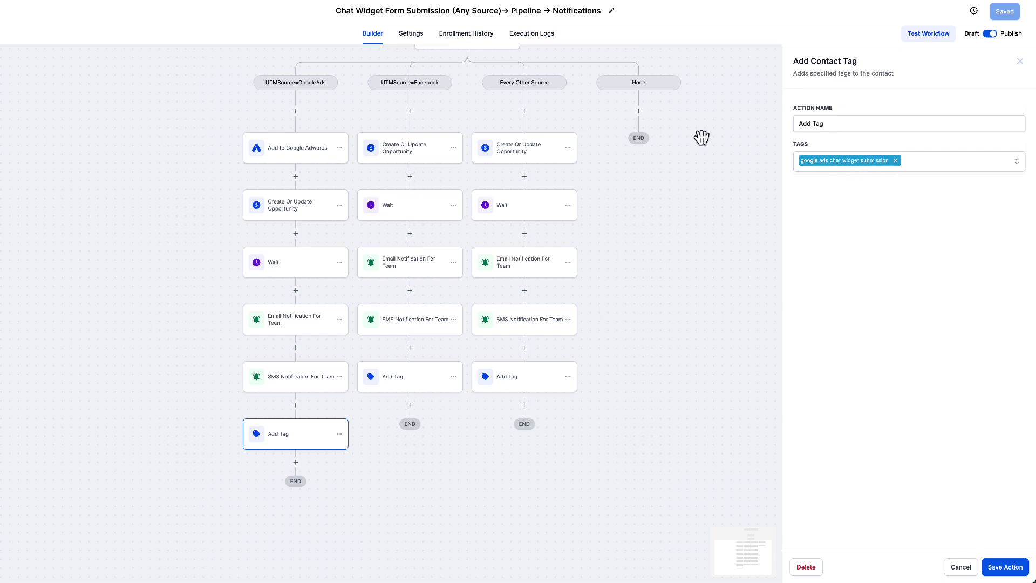
pyautogui.click(417, 382)
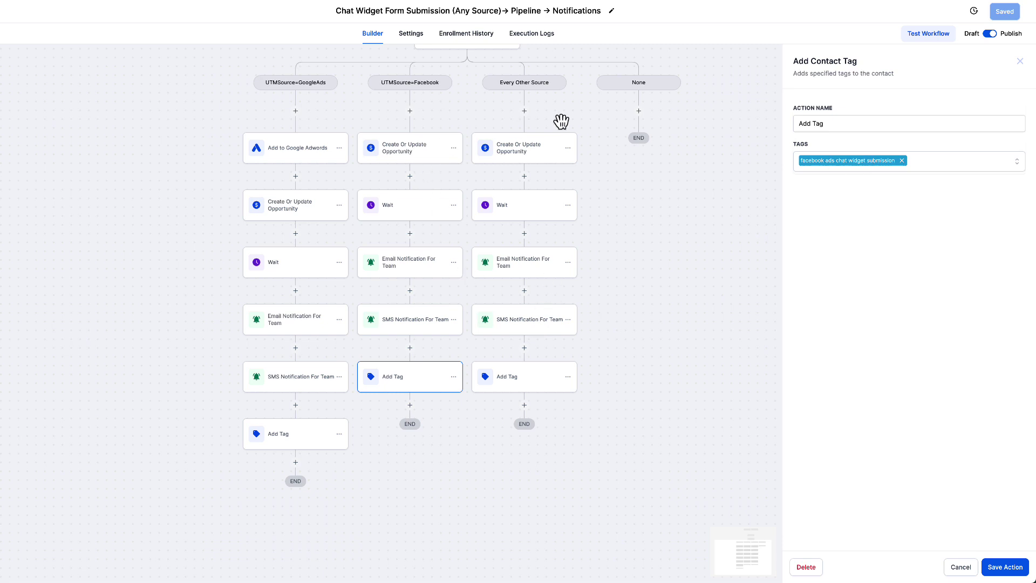
pyautogui.click(532, 386)
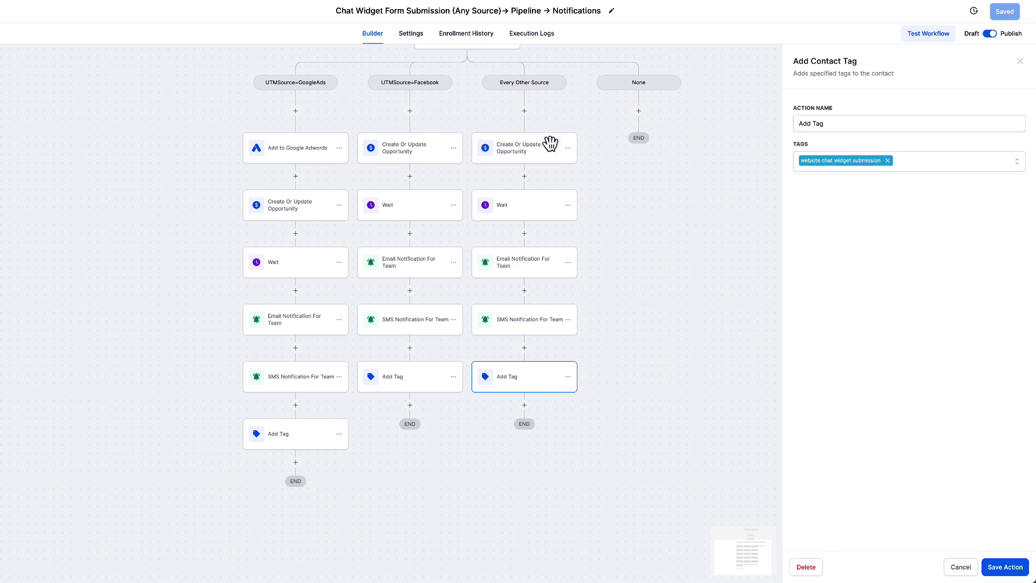
pyautogui.moveTo(624, 236); pyautogui.dragTo(556, 496)
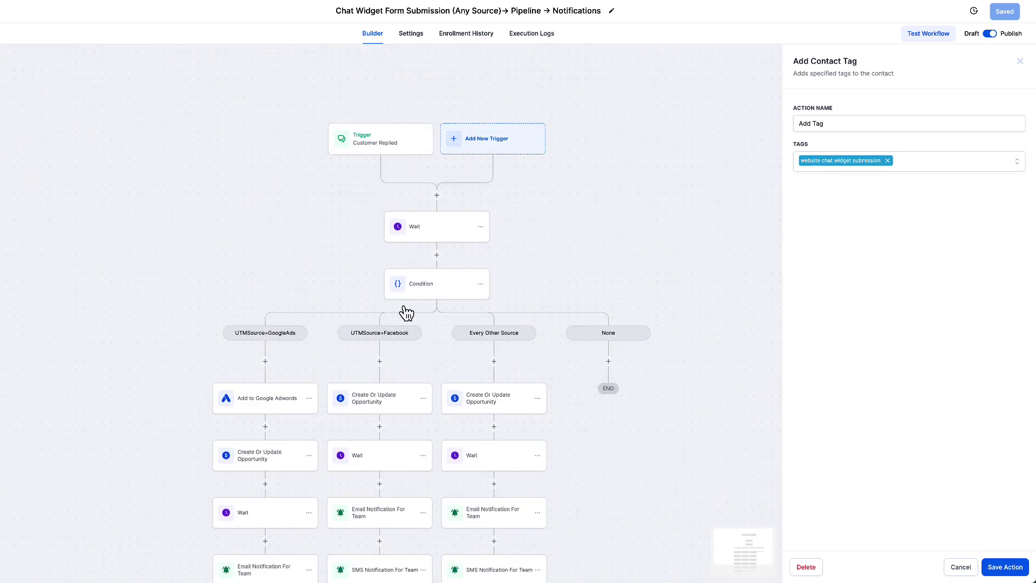
pyautogui.moveTo(624, 455); pyautogui.dragTo(620, 335)
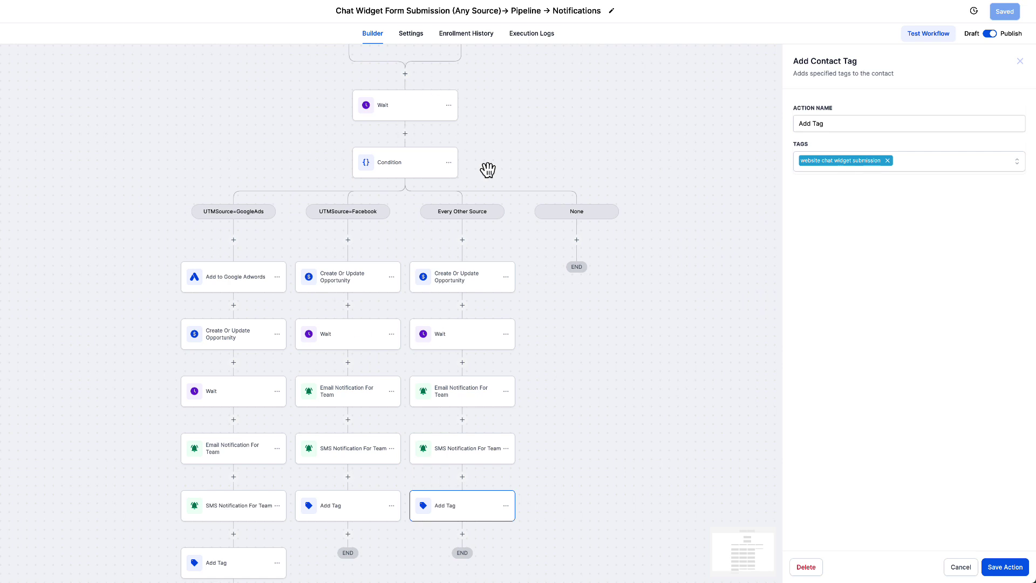
pyautogui.moveTo(521, 162); pyautogui.dragTo(553, 259)
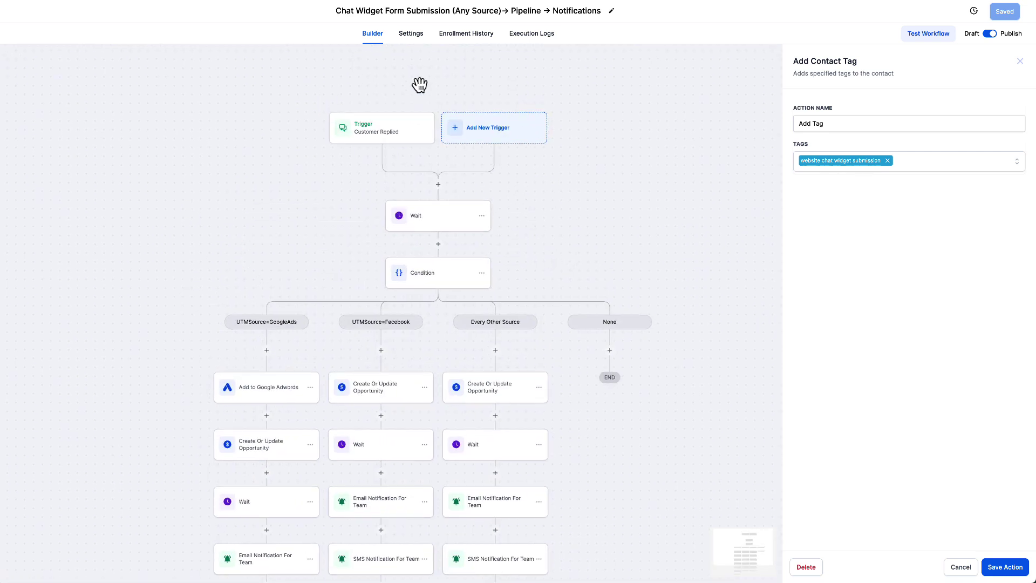